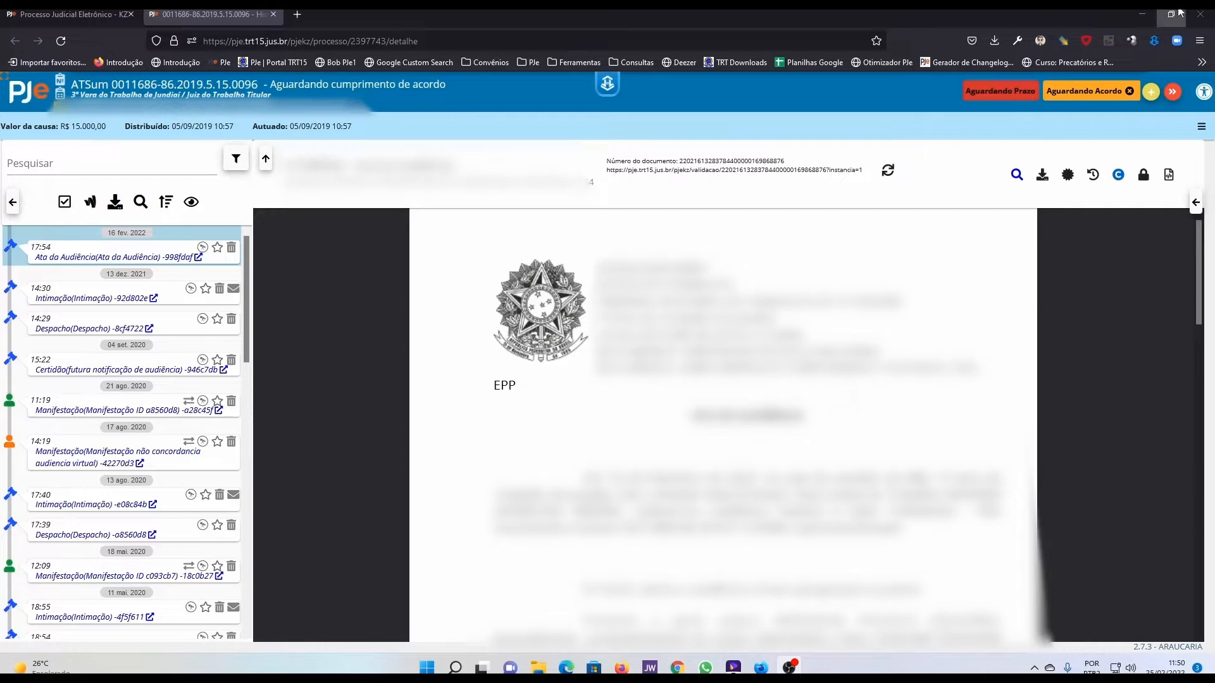
# Open the Assistente Virtual da Justiça do Trabalho extension and review its selection assistant and case-detail opening options.
pyautogui.click(1156, 42)
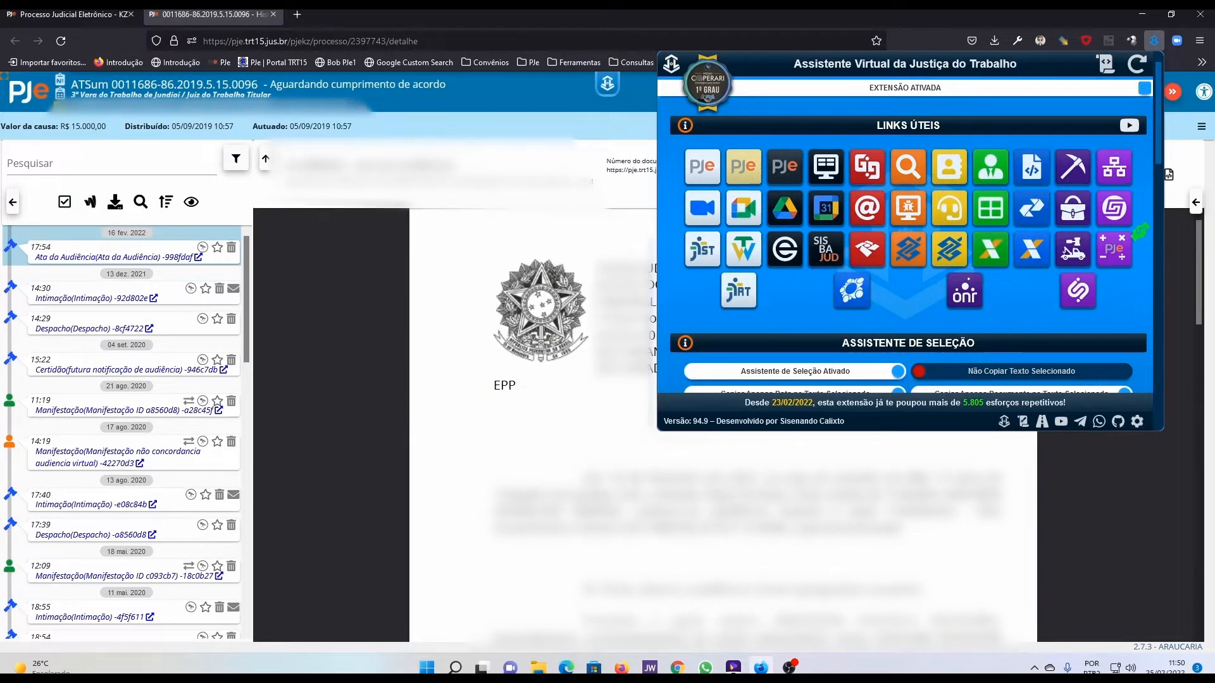
pyautogui.scroll(-3, 891, 291)
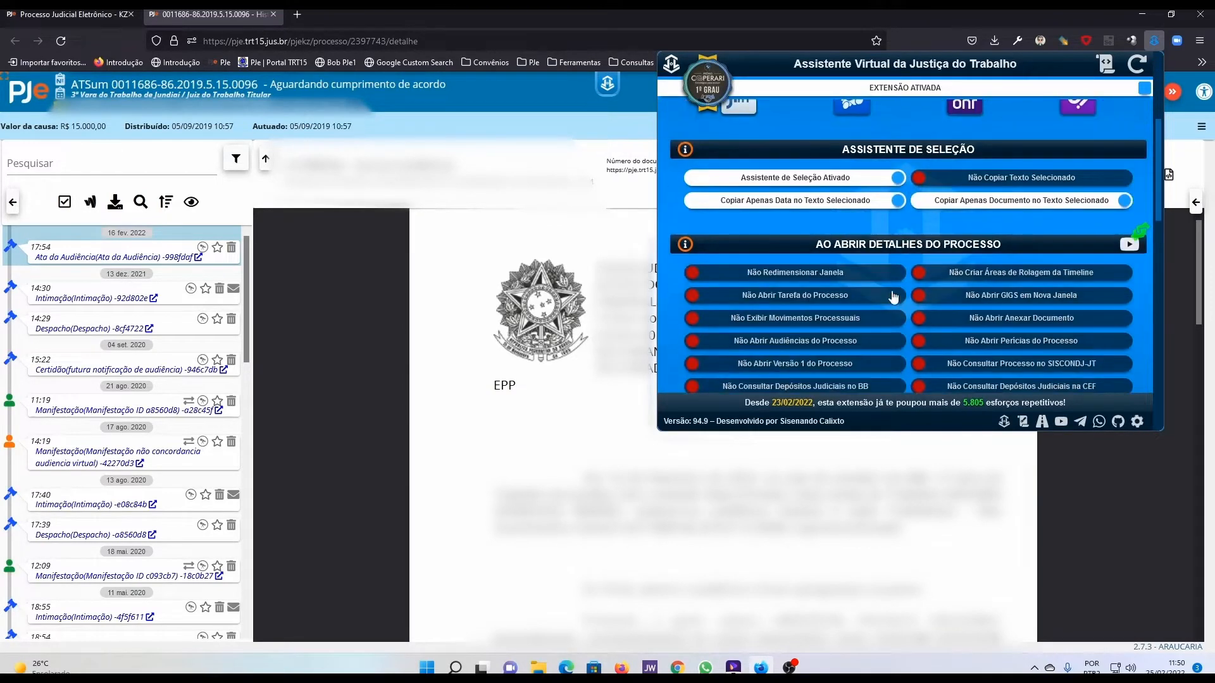
pyautogui.scroll(1, 892, 293)
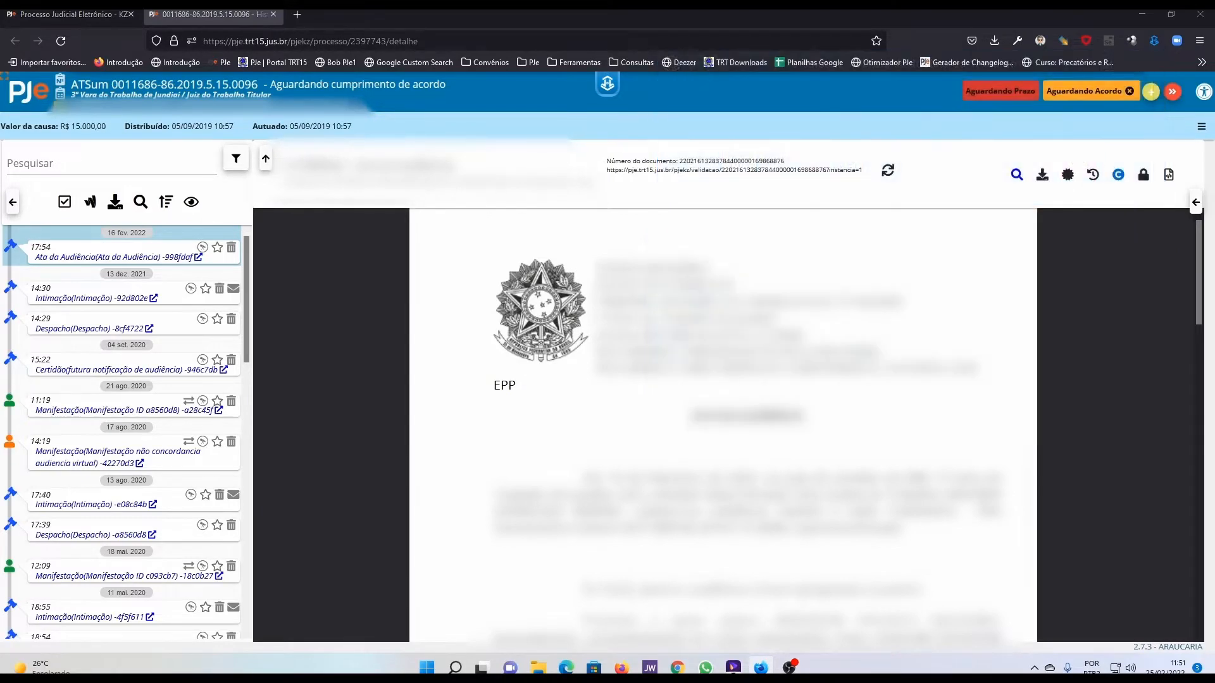
pyautogui.click(1153, 42)
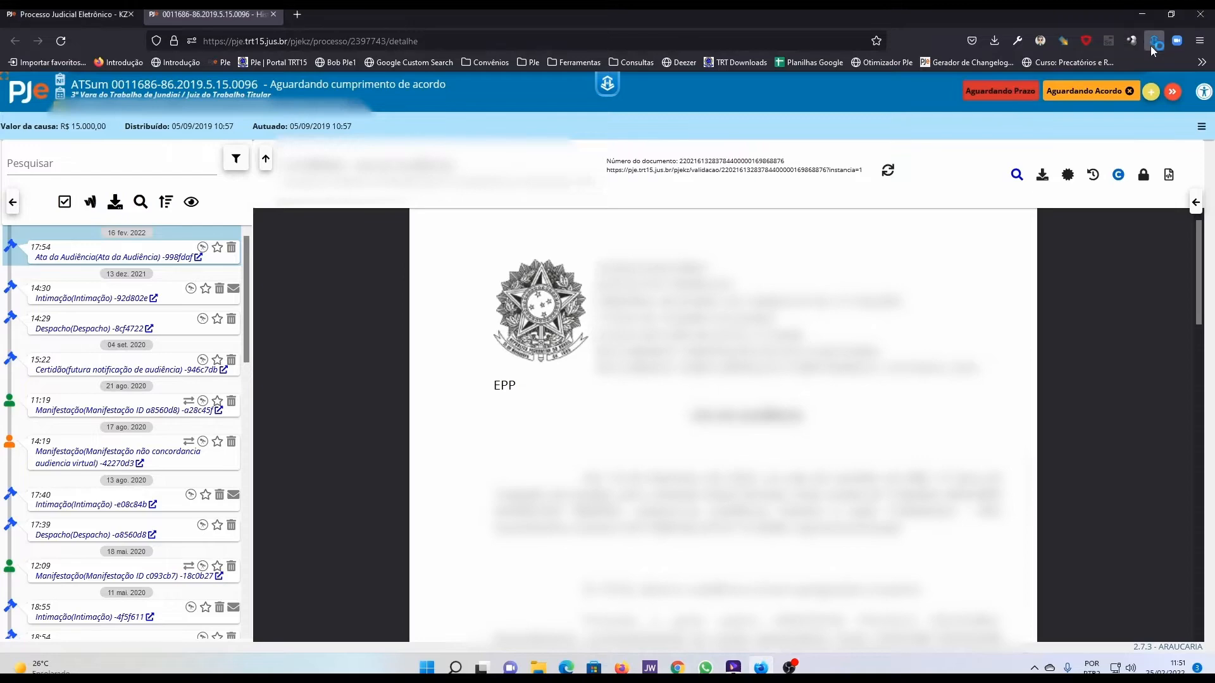
pyautogui.scroll(-3, 917, 325)
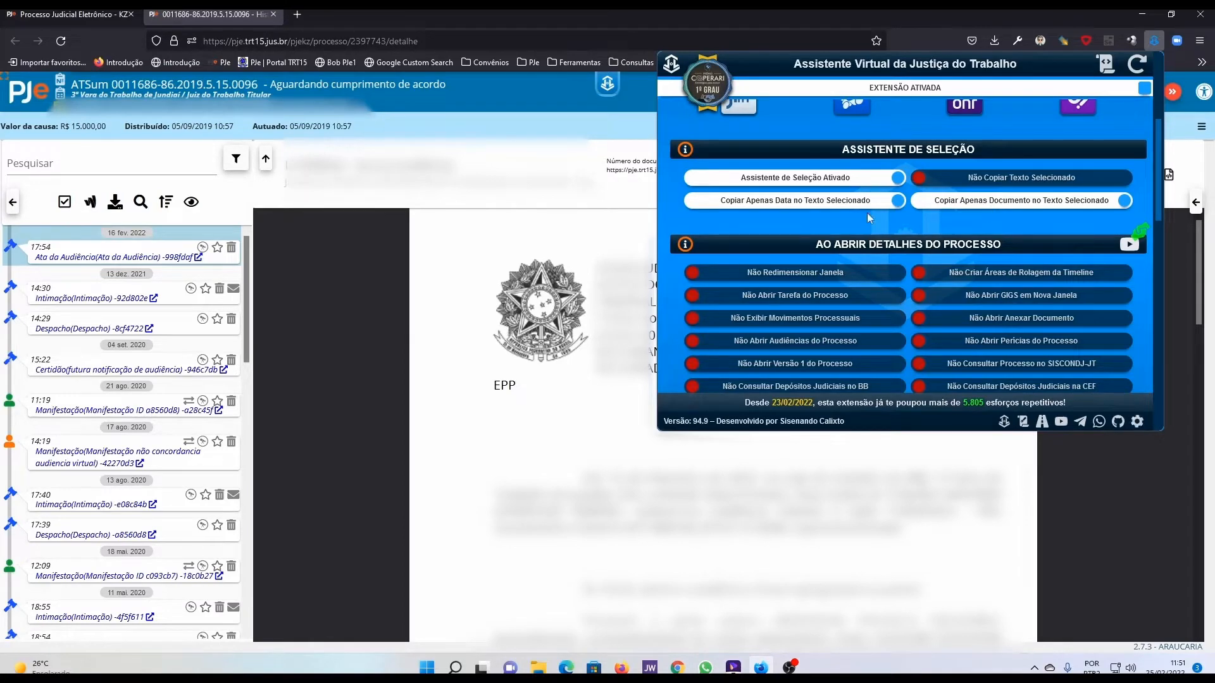
pyautogui.scroll(2, 954, 201)
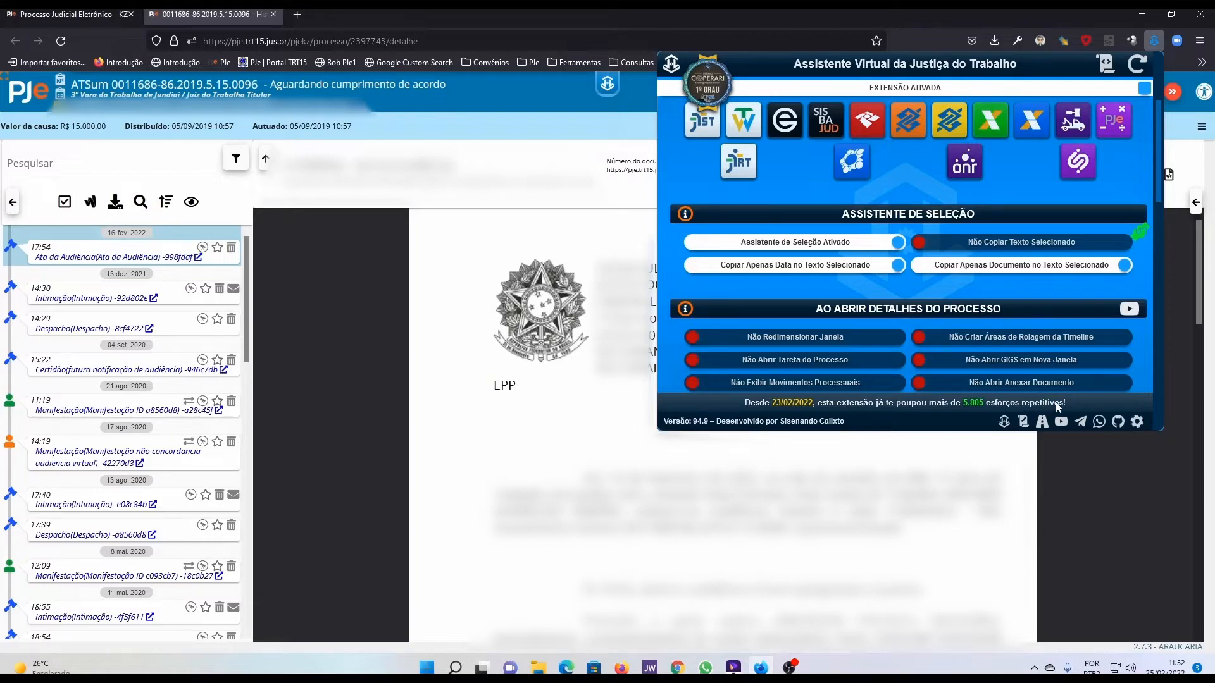
# Reset the extension's counter of saved repetitive efforts and close the counter window.
pyautogui.click(972, 409)
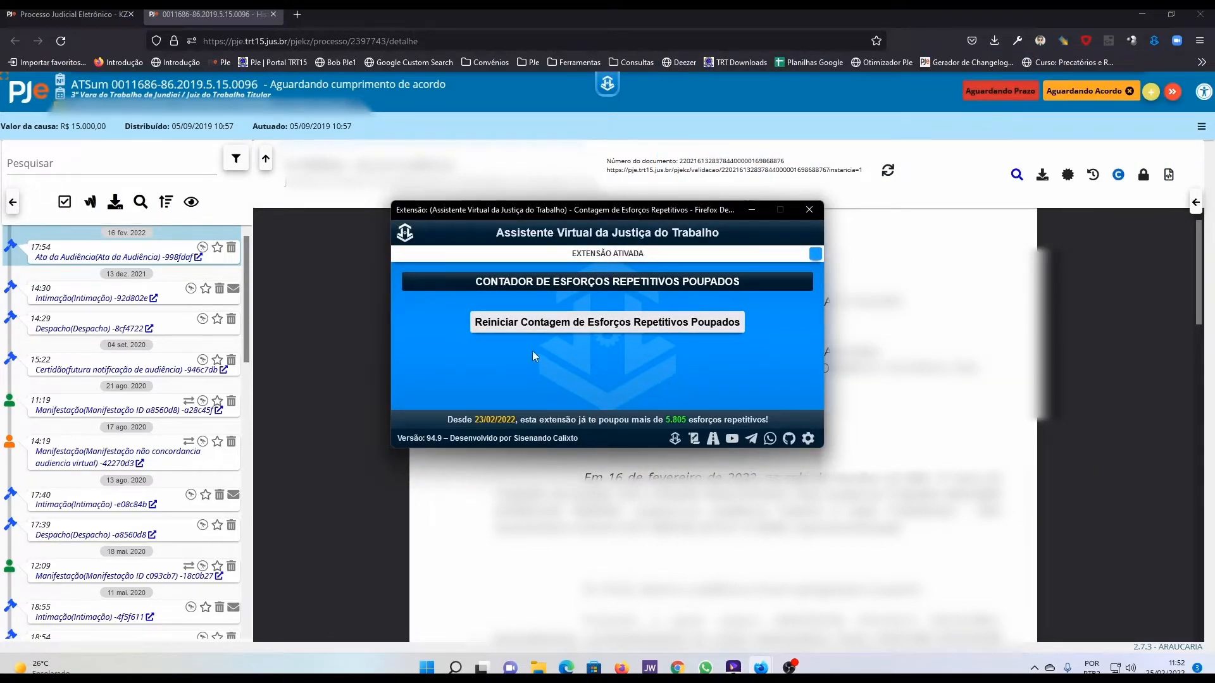
pyautogui.click(590, 323)
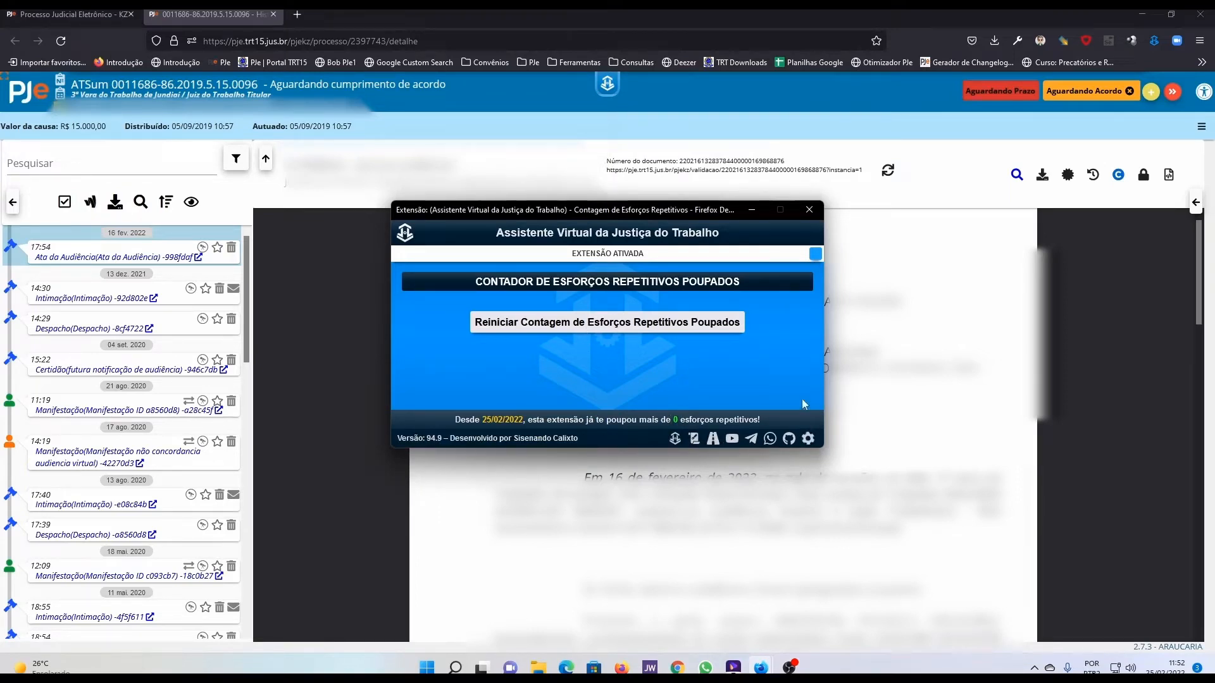
pyautogui.click(810, 211)
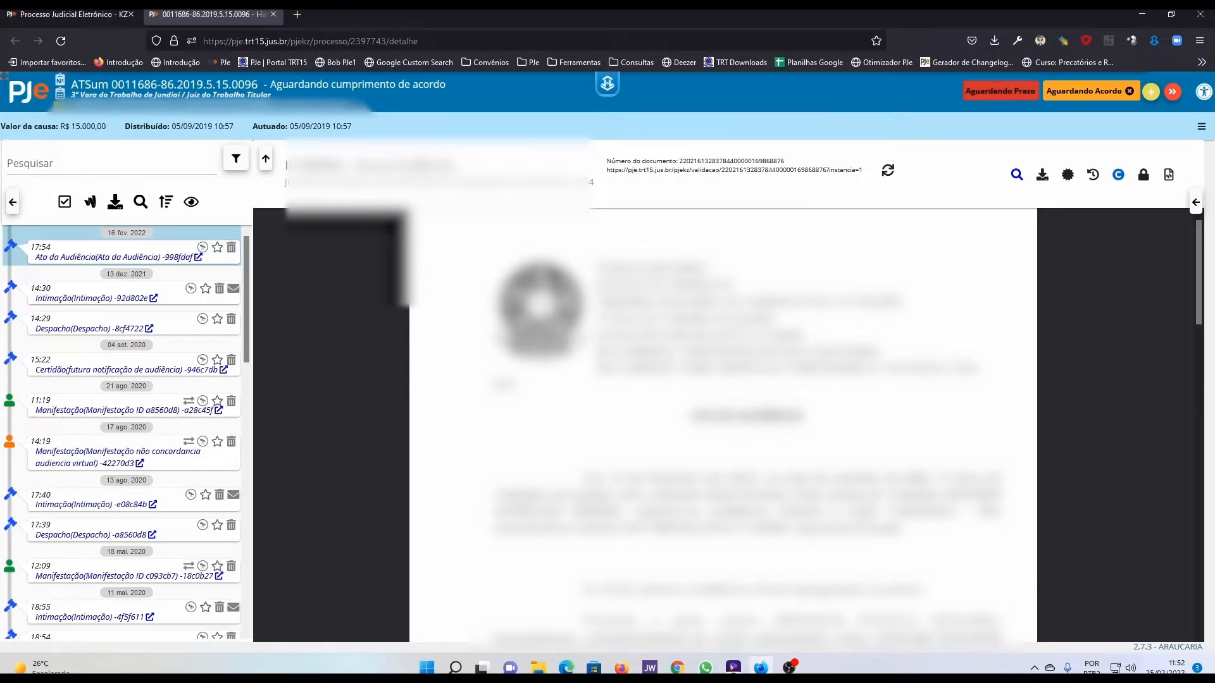
# Open SIGEO - Requisitar Honorários Periciais for this case from the assistant's process utilities.
pyautogui.click(608, 85)
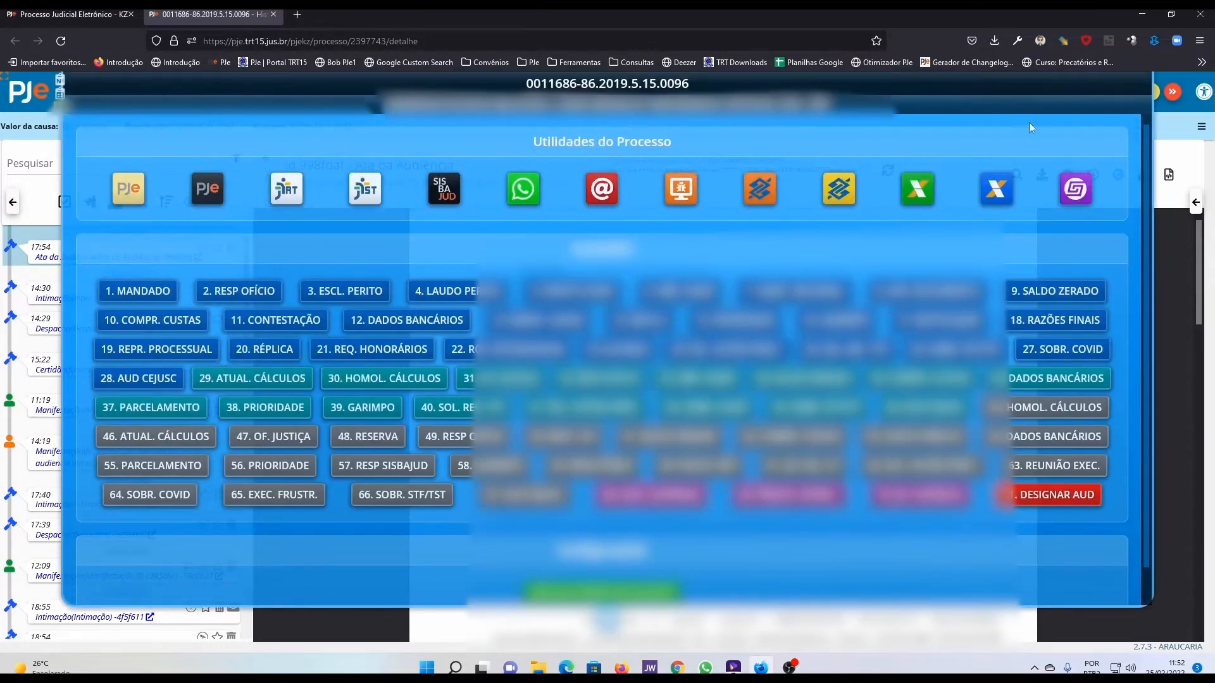
pyautogui.click(1079, 195)
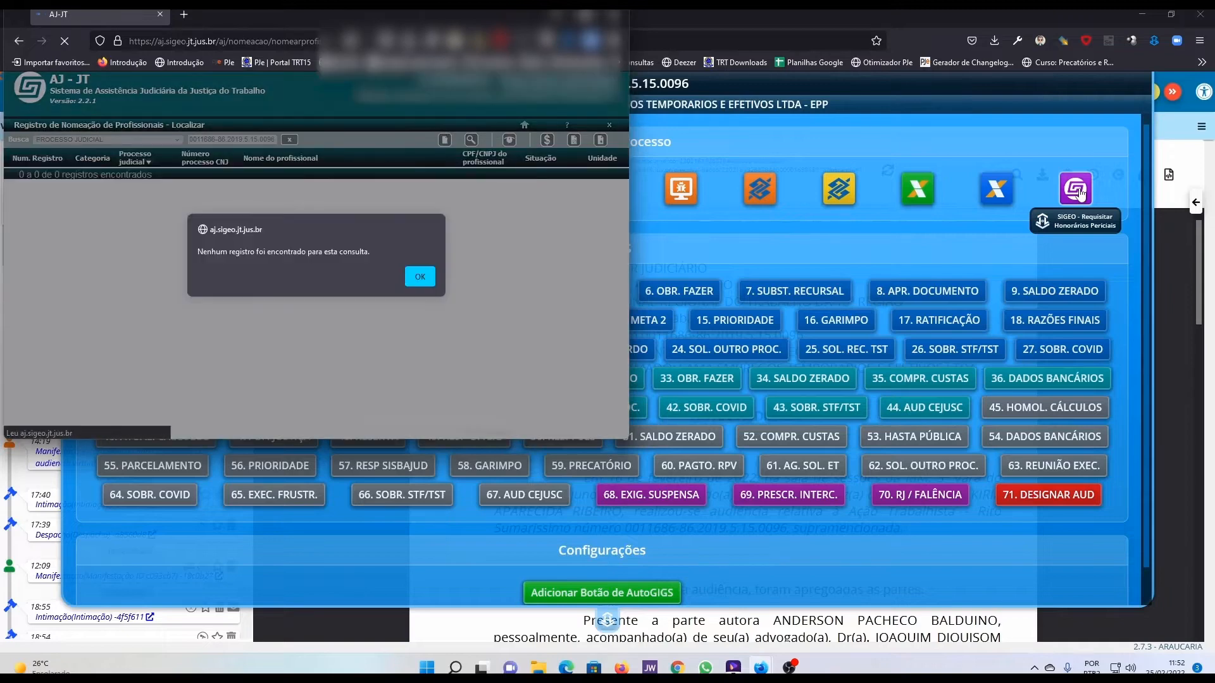
pyautogui.click(419, 278)
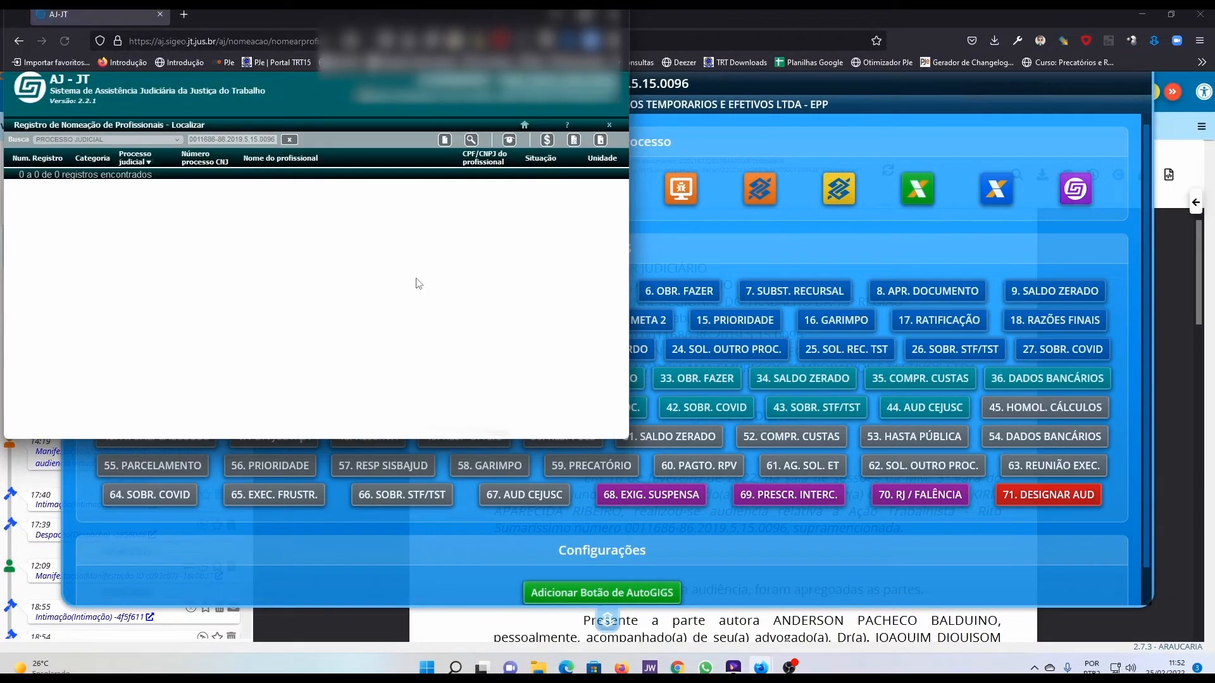
pyautogui.click(608, 126)
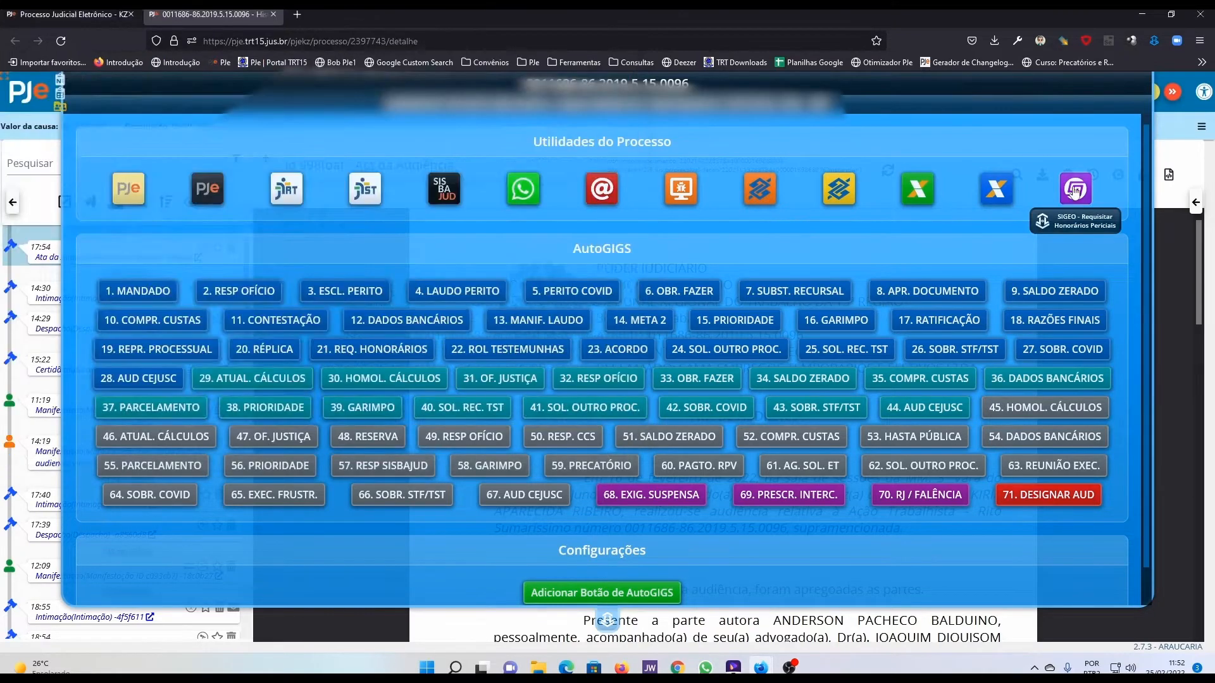
pyautogui.click(1076, 189)
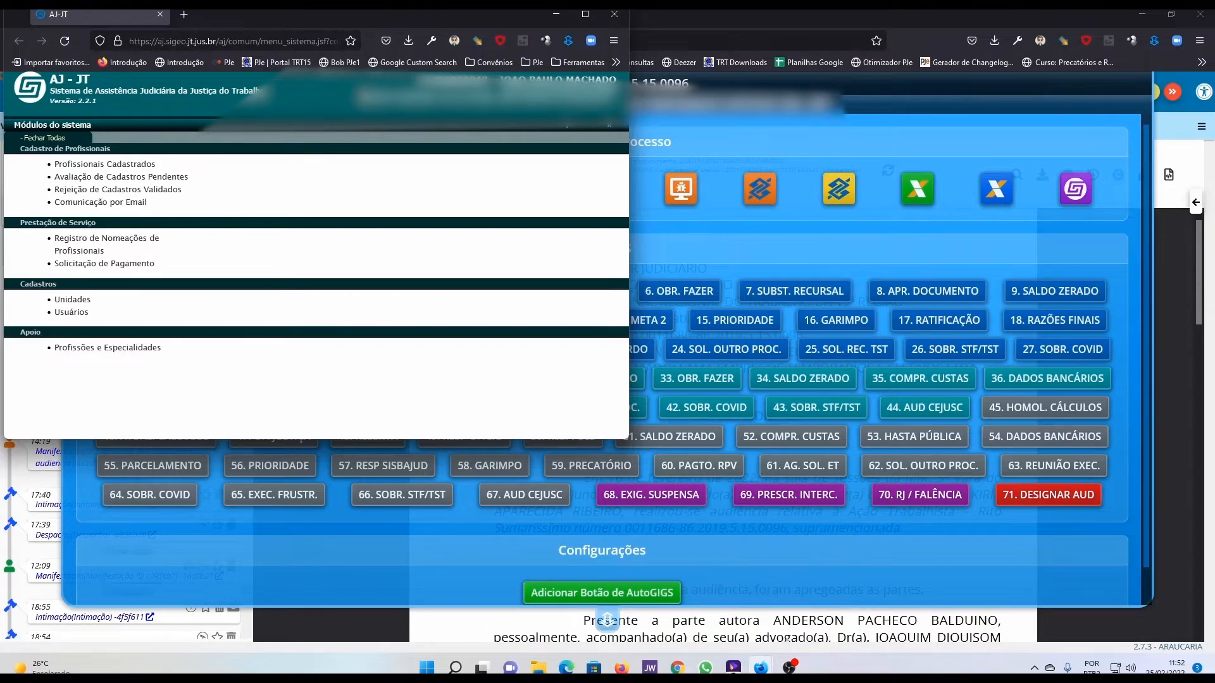
pyautogui.click(614, 14)
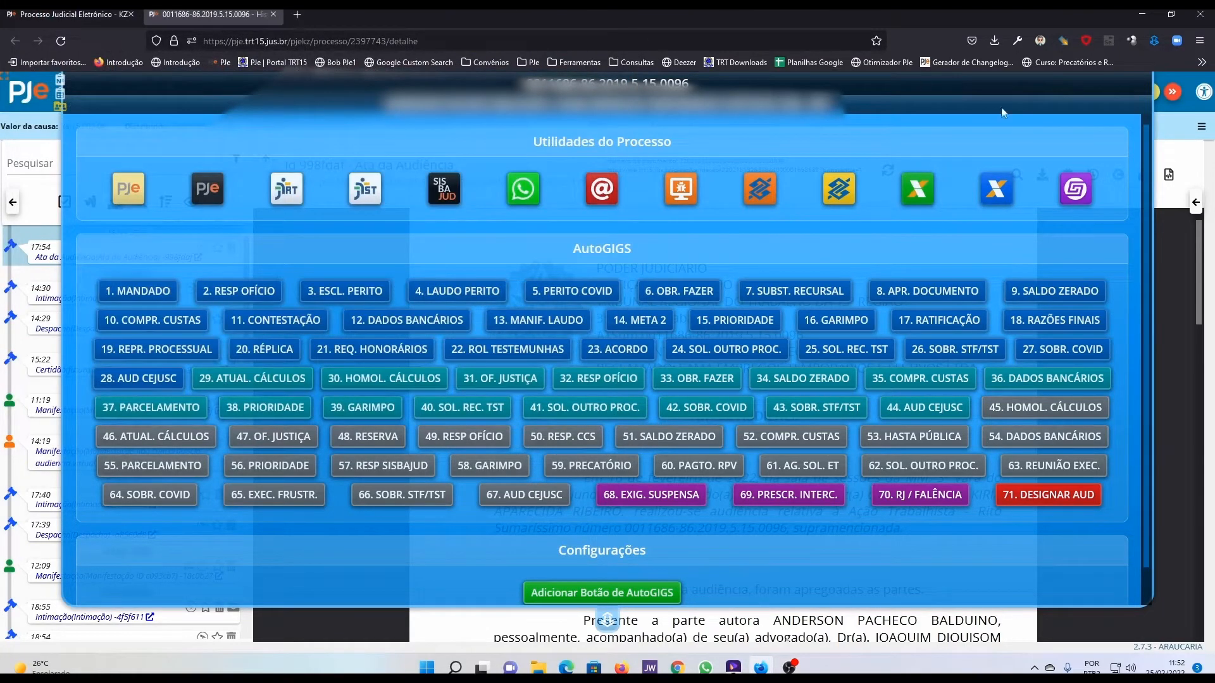
pyautogui.click(1078, 189)
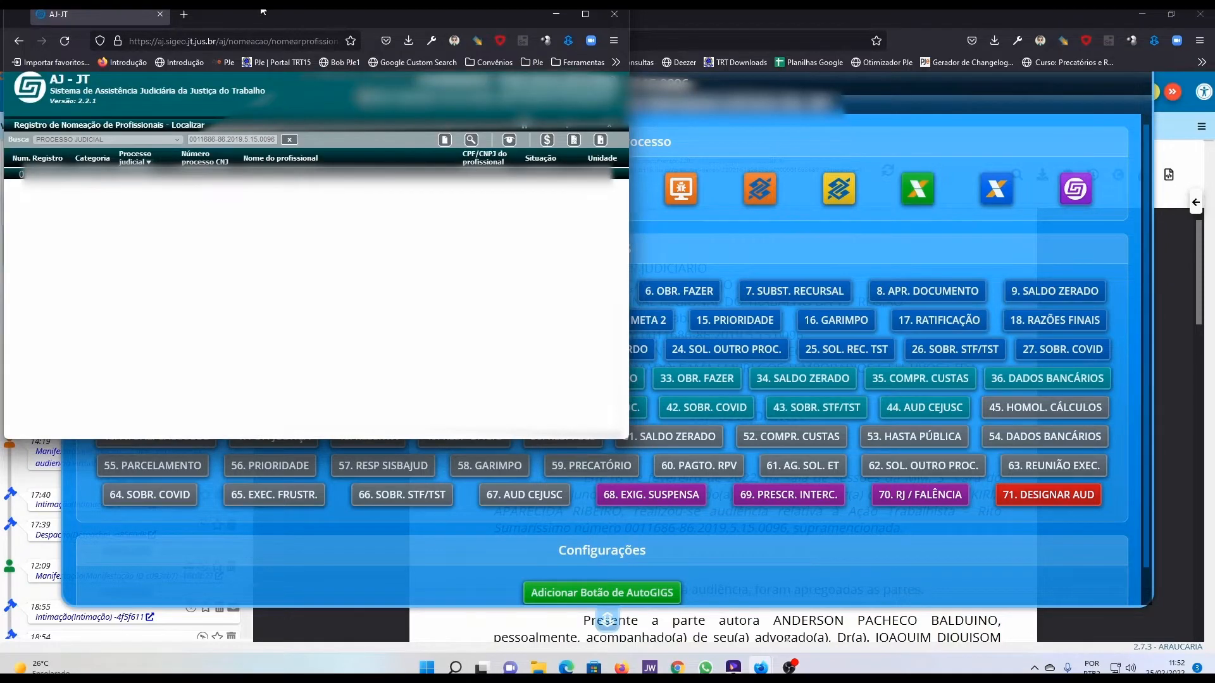
# Arrange the PJe case window and the AJ-JT window side by side and dismiss the process utilities overlay.
pyautogui.moveTo(259, 12); pyautogui.dragTo(1212, 201)
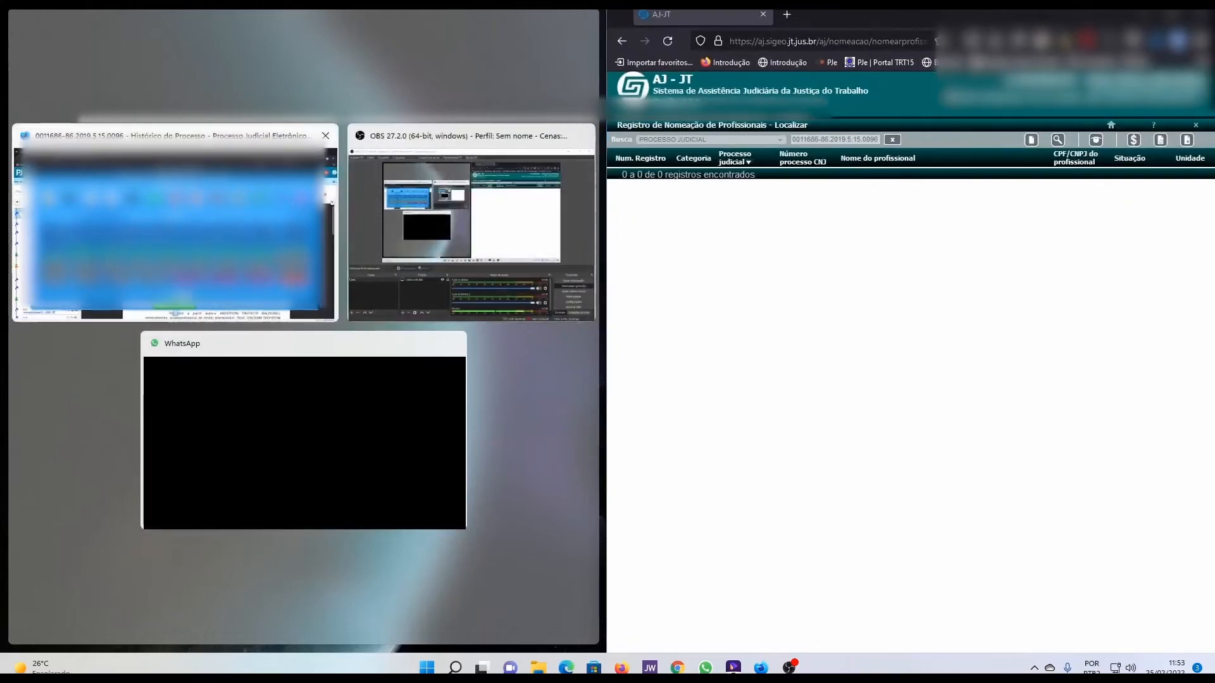
pyautogui.click(174, 215)
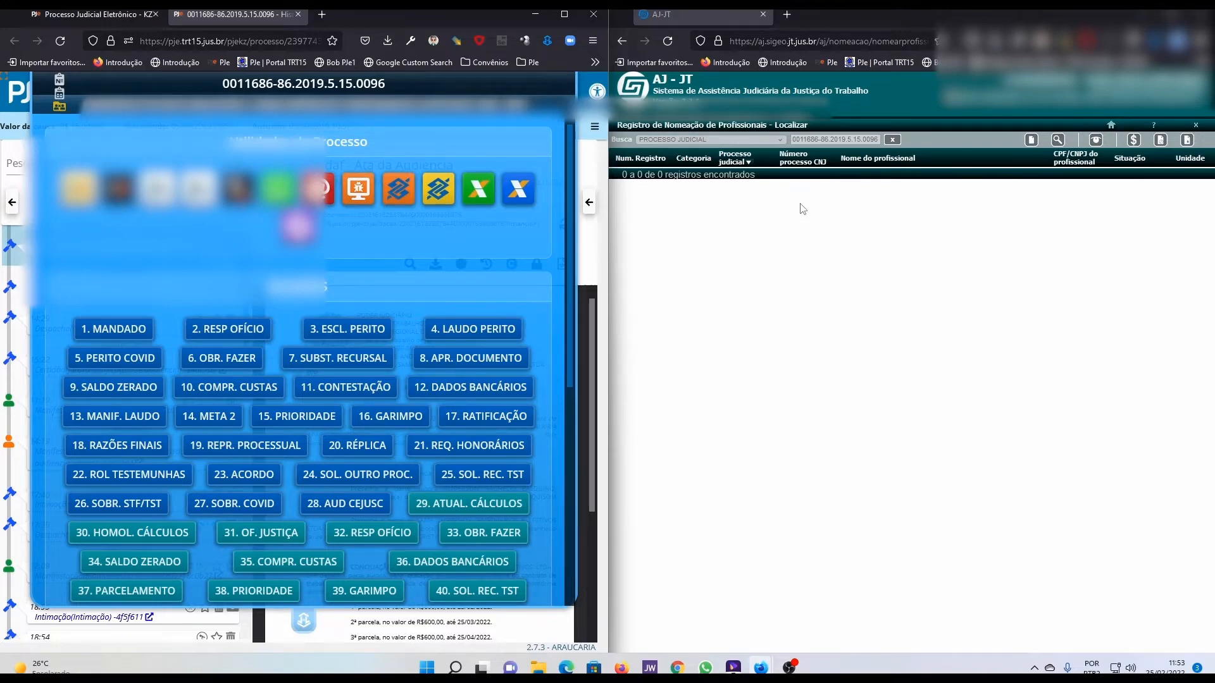
pyautogui.click(496, 270)
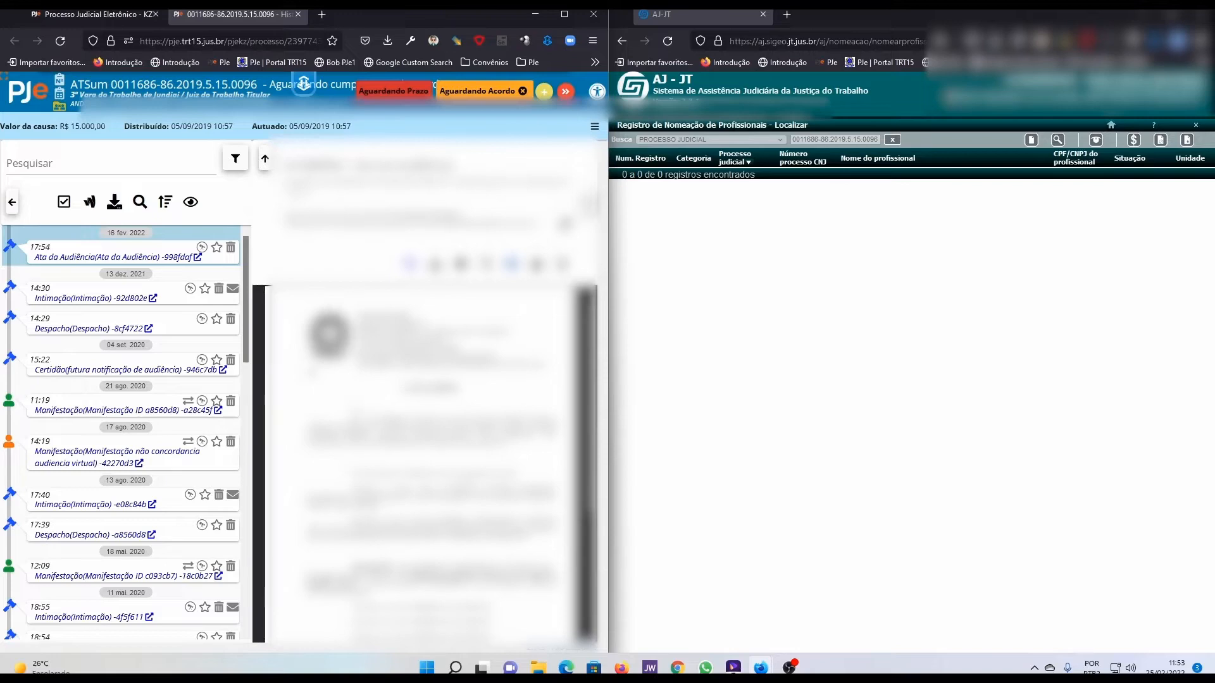
# Open the Despacho 4f0a373 of 05 set. 2019 from the case timeline and enlarge the PJe window to full screen.
pyautogui.scroll(-15, 235, 286)
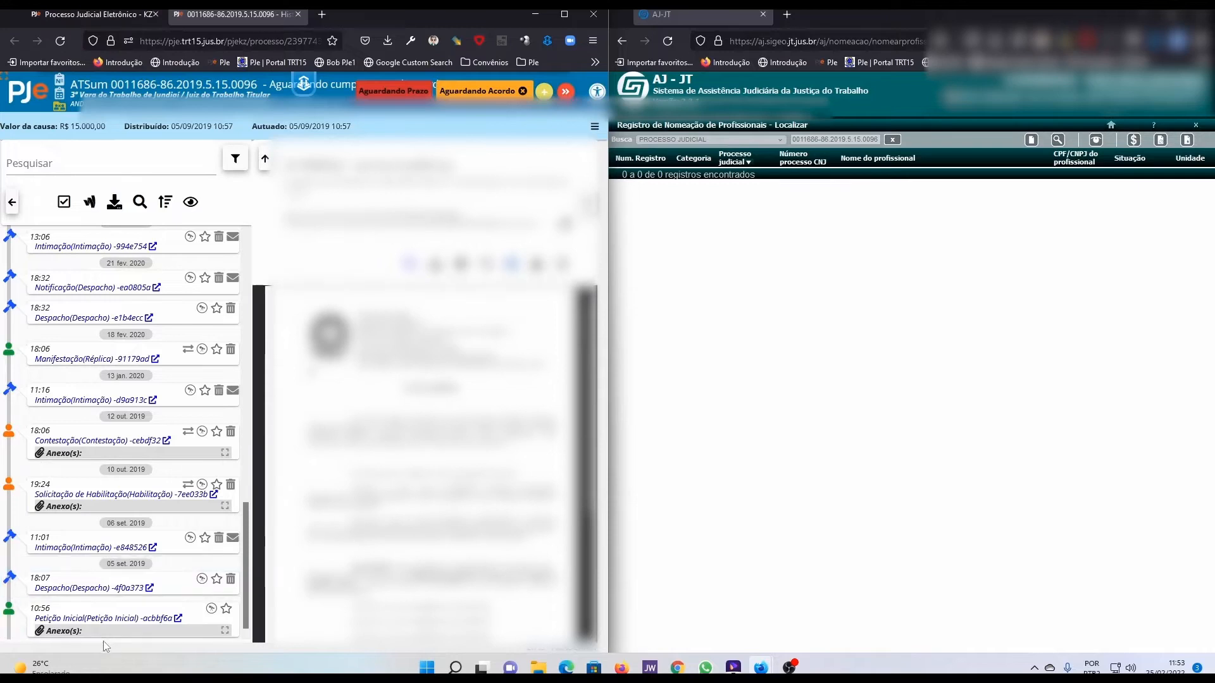
pyautogui.click(81, 587)
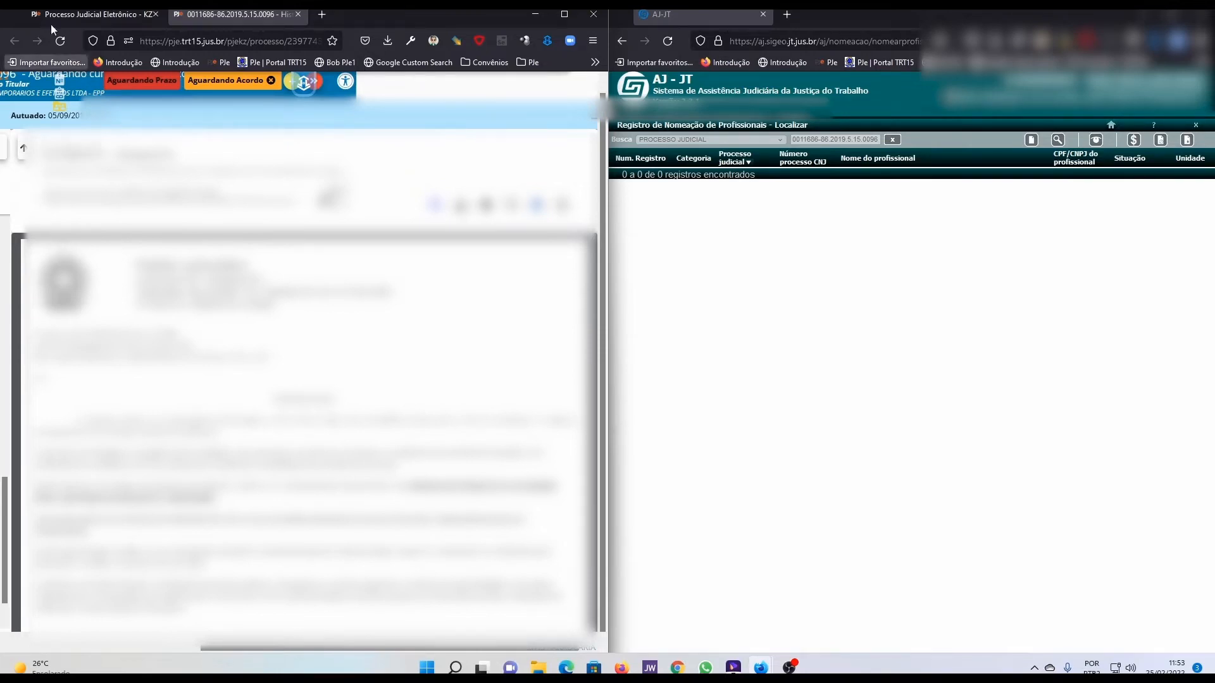
pyautogui.moveTo(367, 14); pyautogui.dragTo(581, 9)
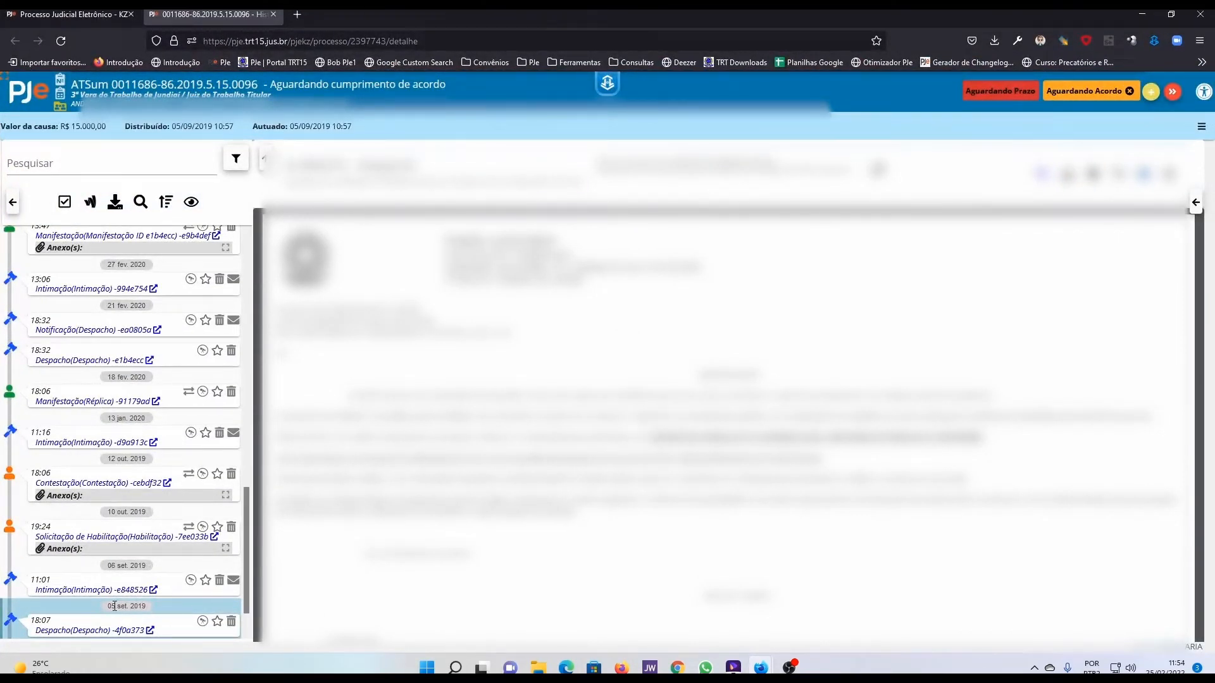
# Open the Despacho e1b4ecc of 21 fev. 2020 and mark it as a favorite.
pyautogui.click(73, 365)
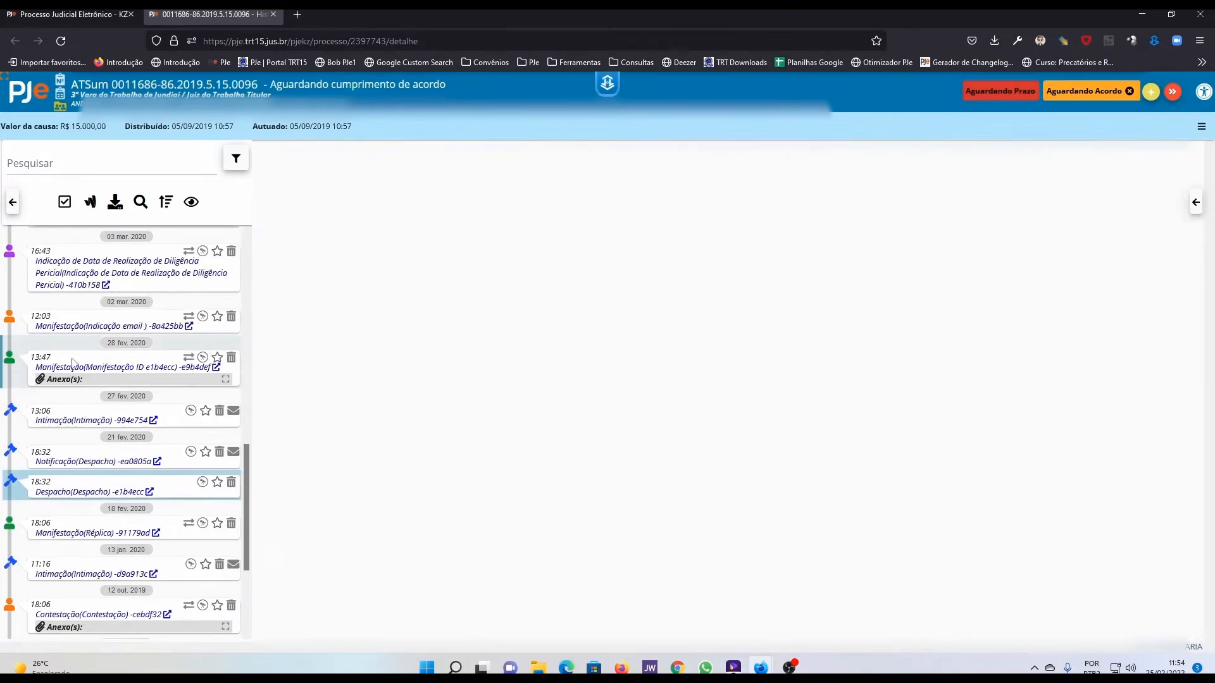
pyautogui.scroll(4, 127, 474)
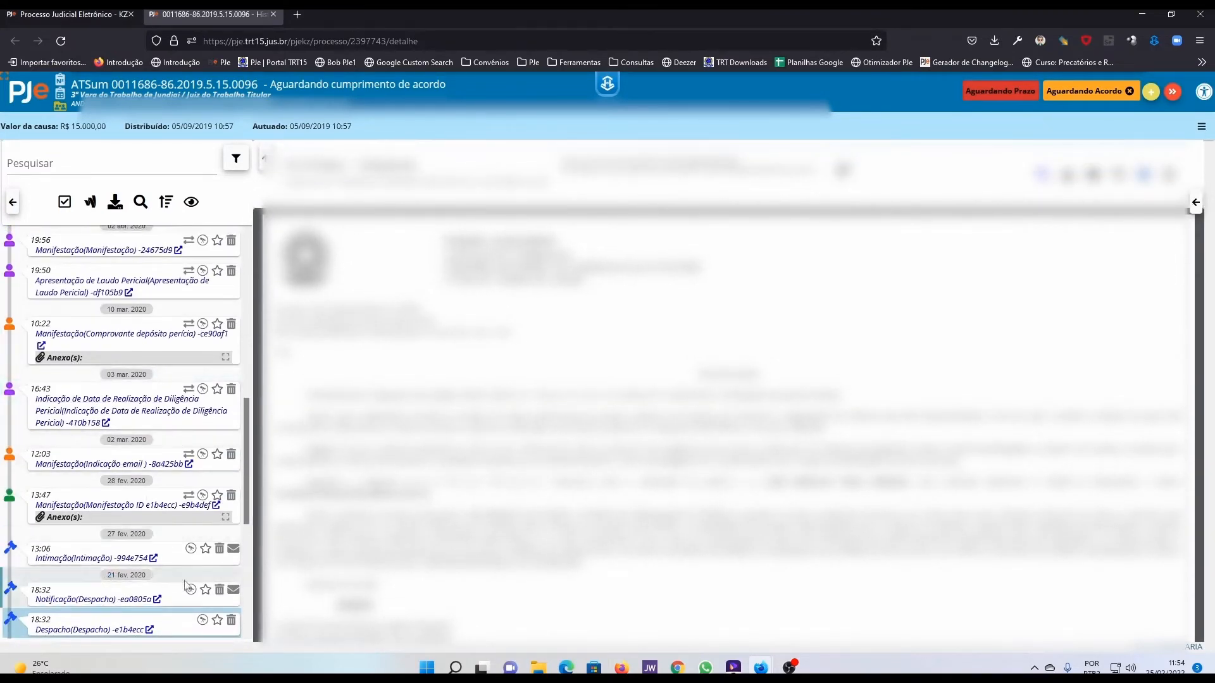
pyautogui.click(217, 622)
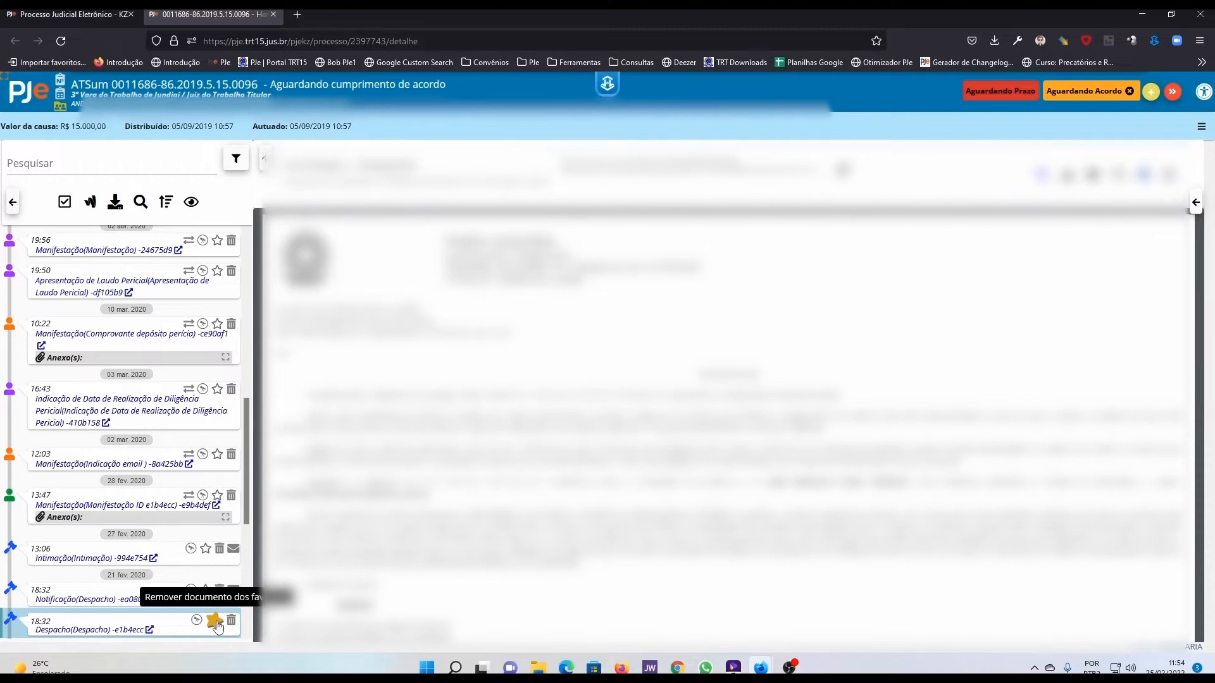
# Open the Ata da Audiência 998fdaf of 16 fev. 2022 and mark it as a favorite.
pyautogui.scroll(6, 219, 530)
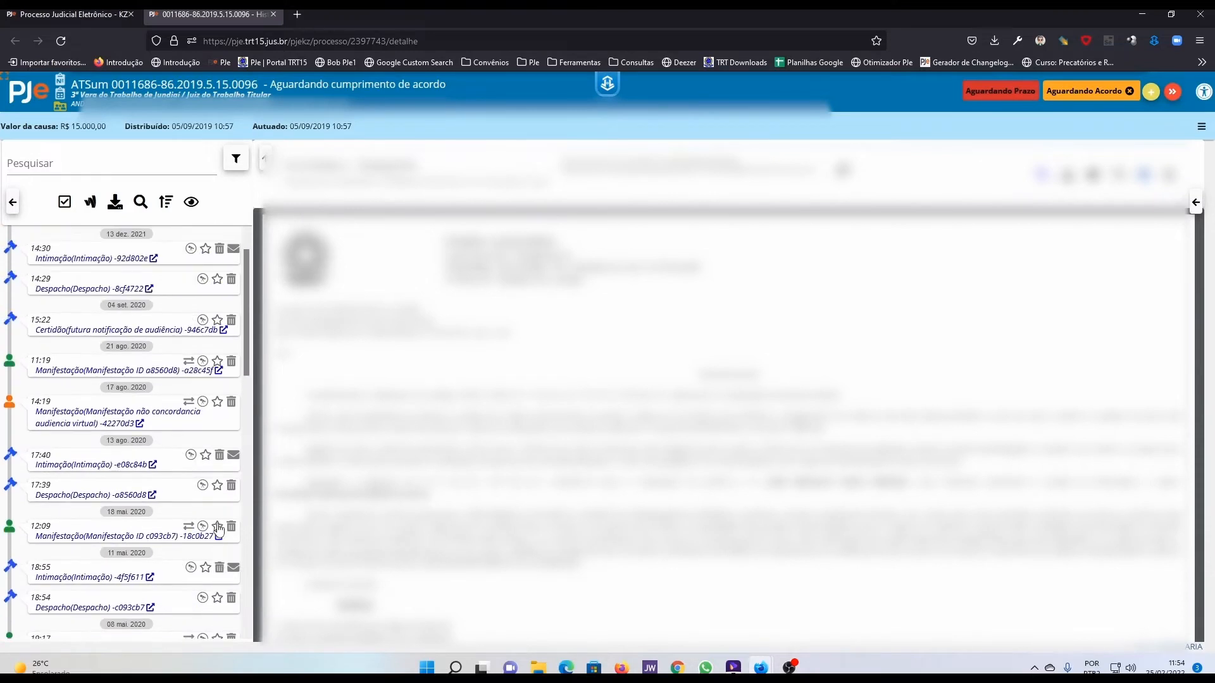
pyautogui.scroll(1, 101, 234)
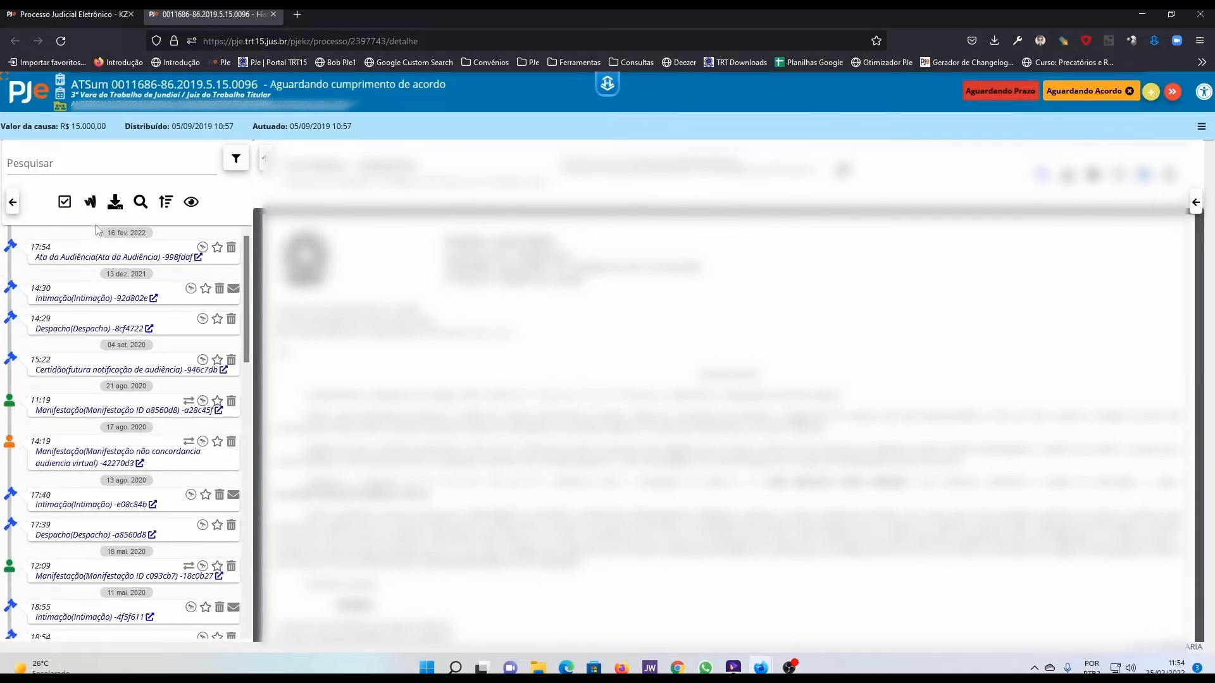
pyautogui.click(93, 258)
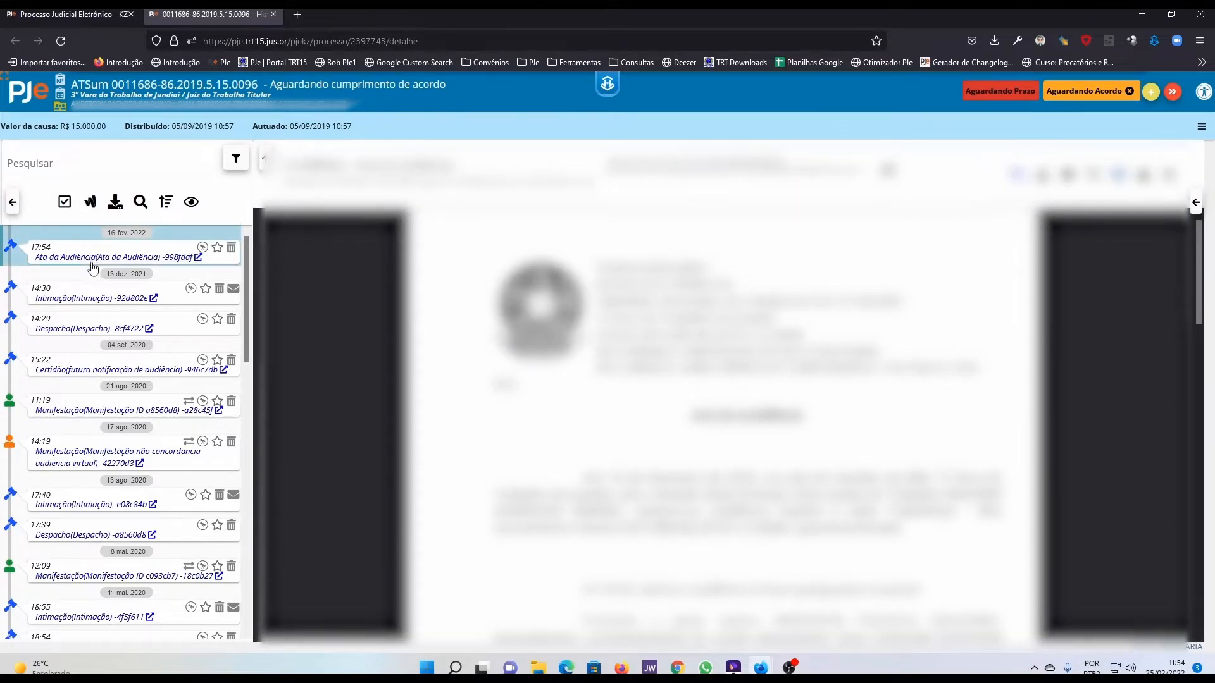
pyautogui.scroll(-5, 747, 411)
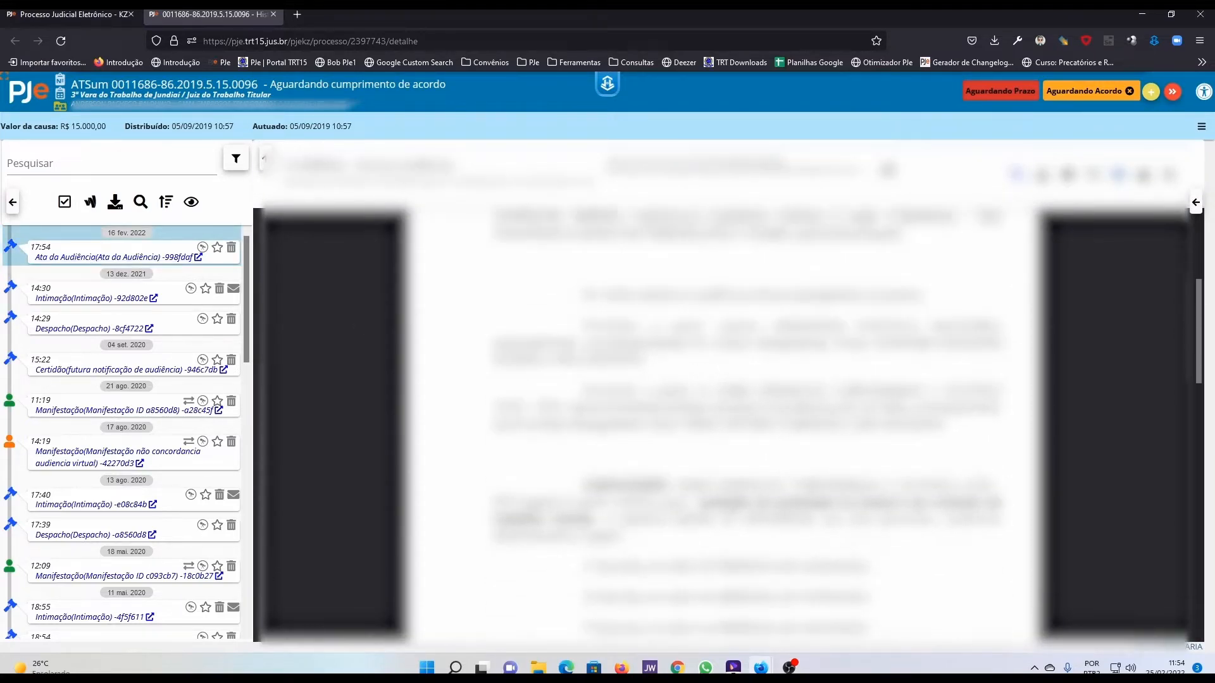
pyautogui.click(217, 248)
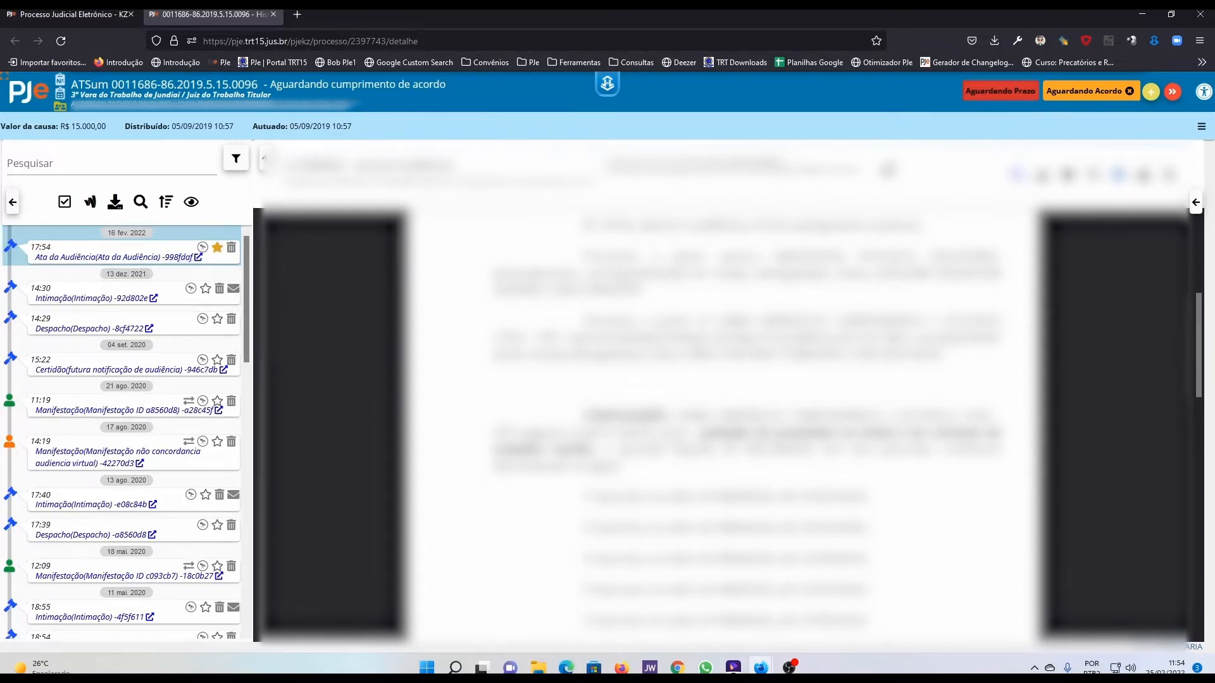
# Read through the rest of the hearing minutes and filter the case timeline to show only Favoritos.
pyautogui.scroll(-4, 747, 411)
pyautogui.scroll(-5, 773, 510)
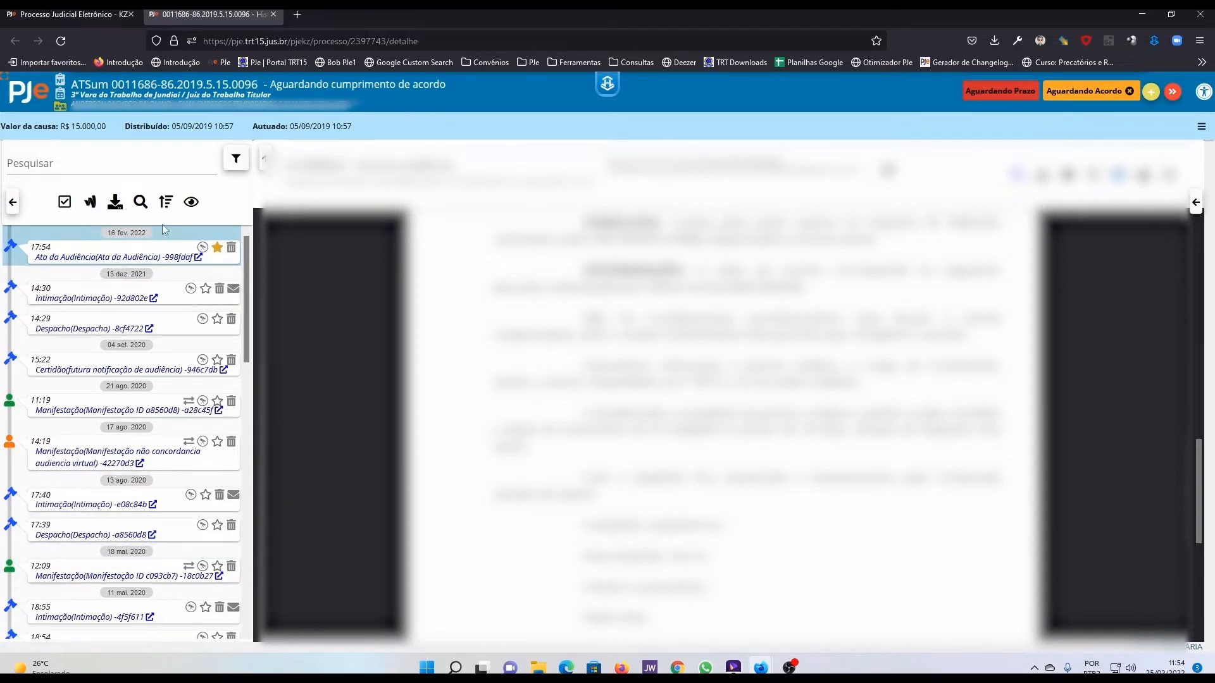
pyautogui.click(192, 202)
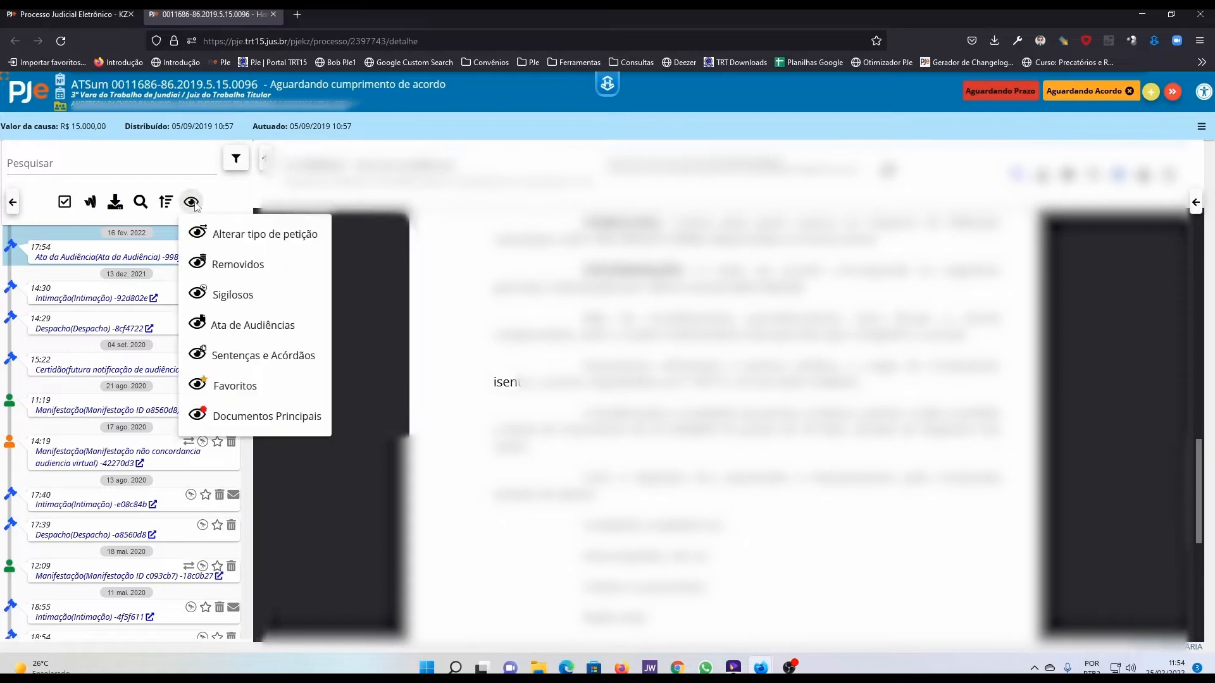
pyautogui.click(234, 386)
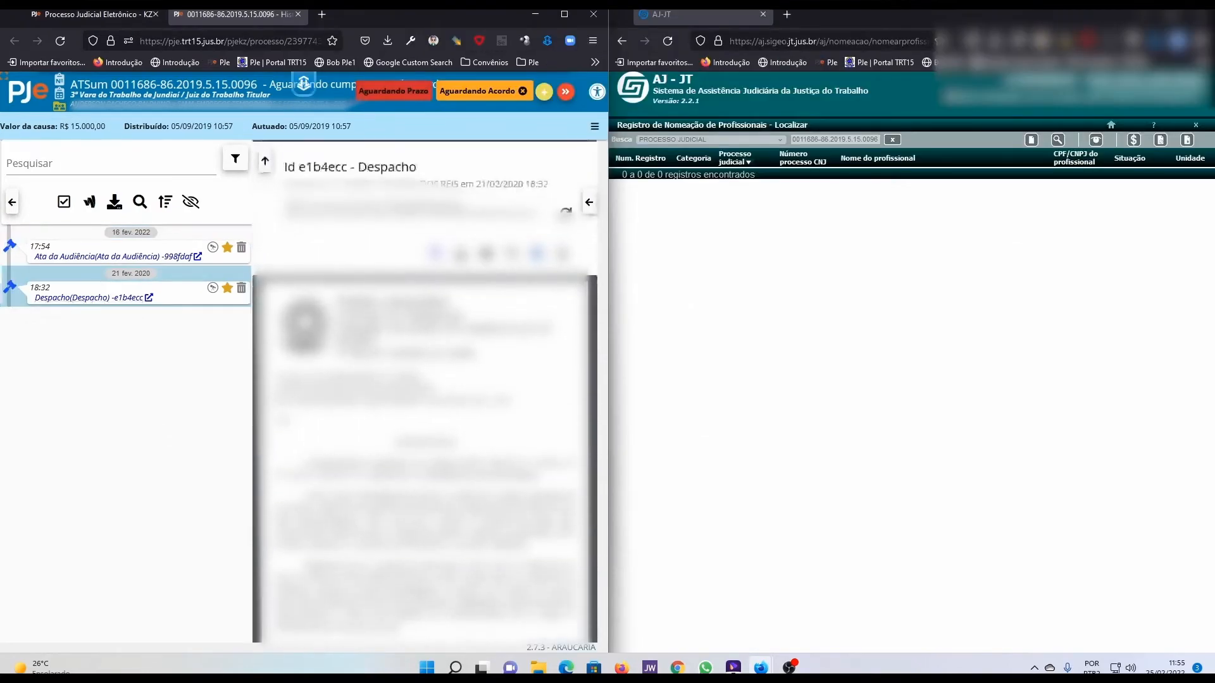
# Start a new nomination record, set Data da nomeação no PJe to the despacho's date, 21/02/2020, and advance to the case data.
pyautogui.click(1031, 140)
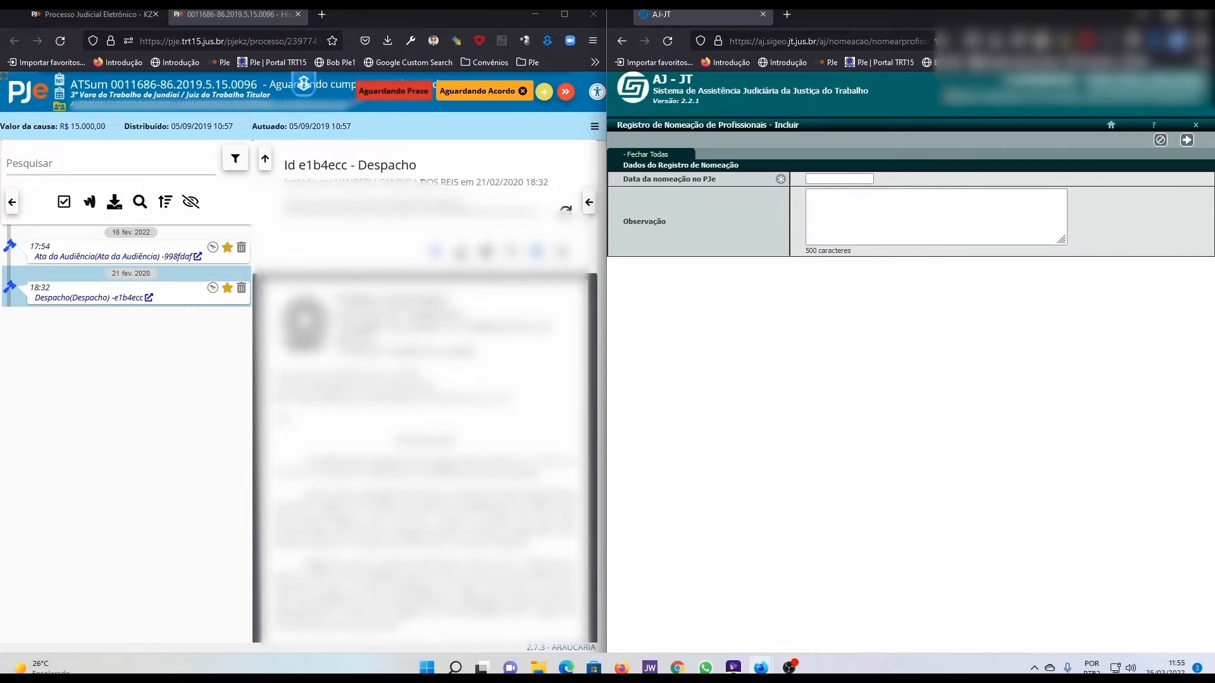
pyautogui.moveTo(420, 182); pyautogui.dragTo(542, 183)
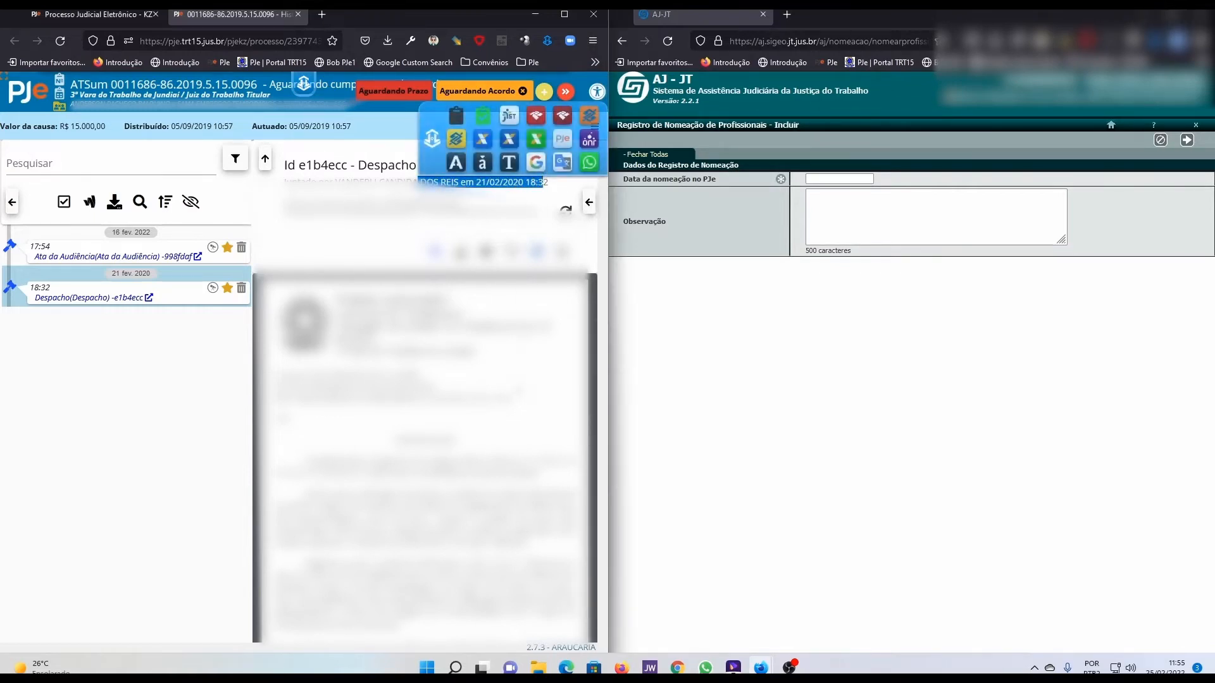
pyautogui.click(491, 119)
pyautogui.click(842, 180)
pyautogui.write('21/02/2020')
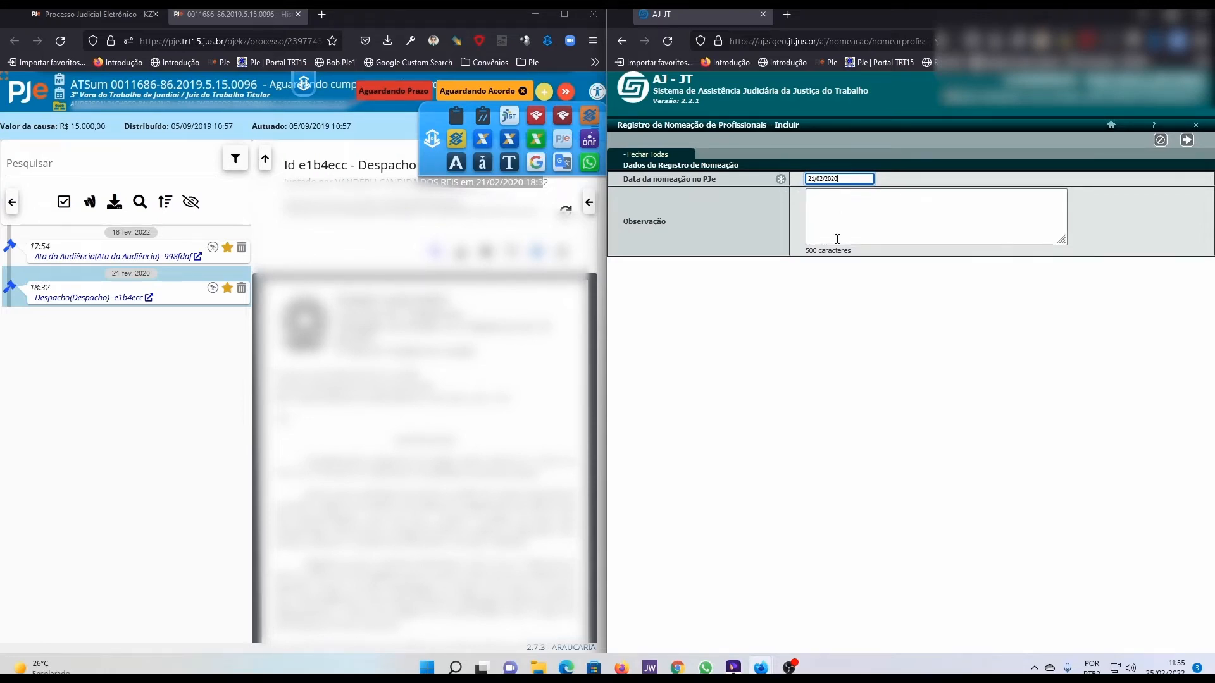
pyautogui.click(1187, 142)
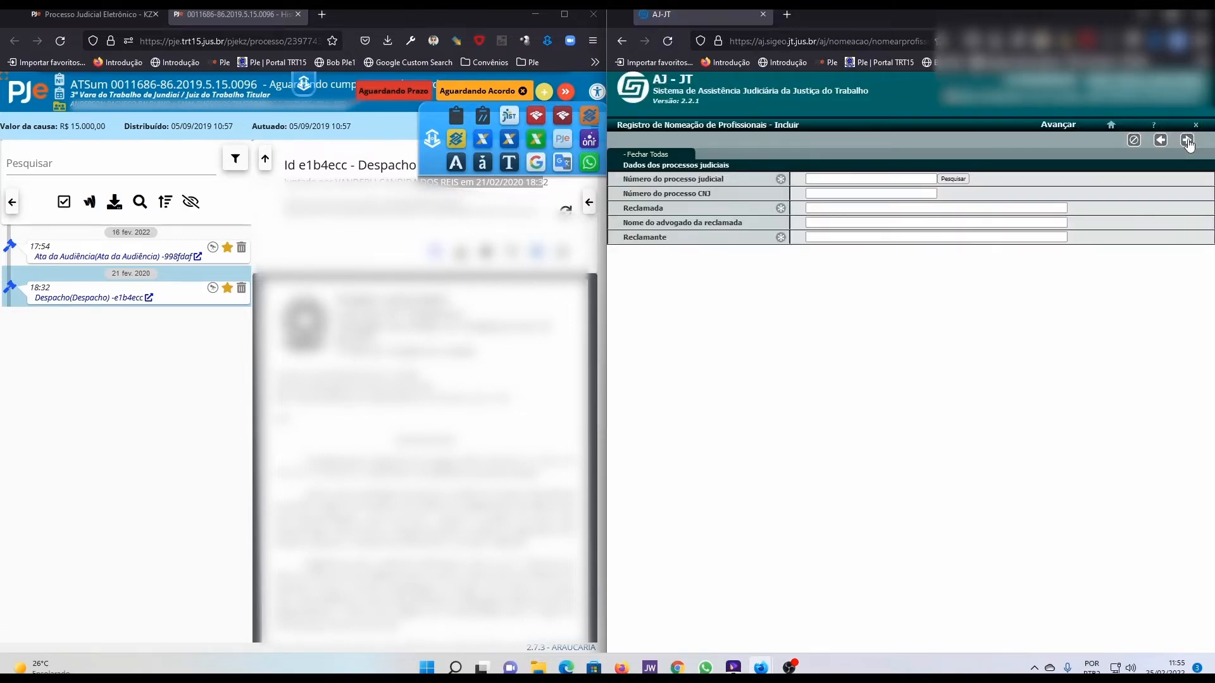
# Fill in Número do processo judicial with the case number copied from PJe and advance to the professional selection.
pyautogui.click(59, 82)
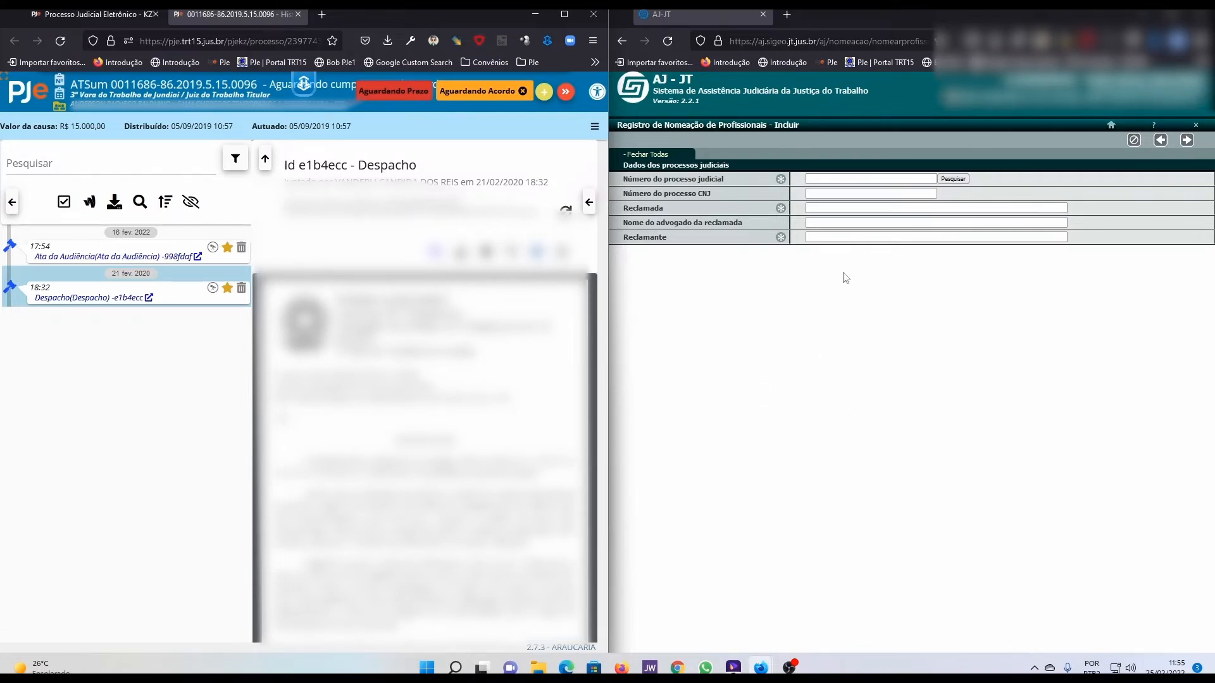
pyautogui.click(822, 180)
pyautogui.hotkey('ctrl', 'v')
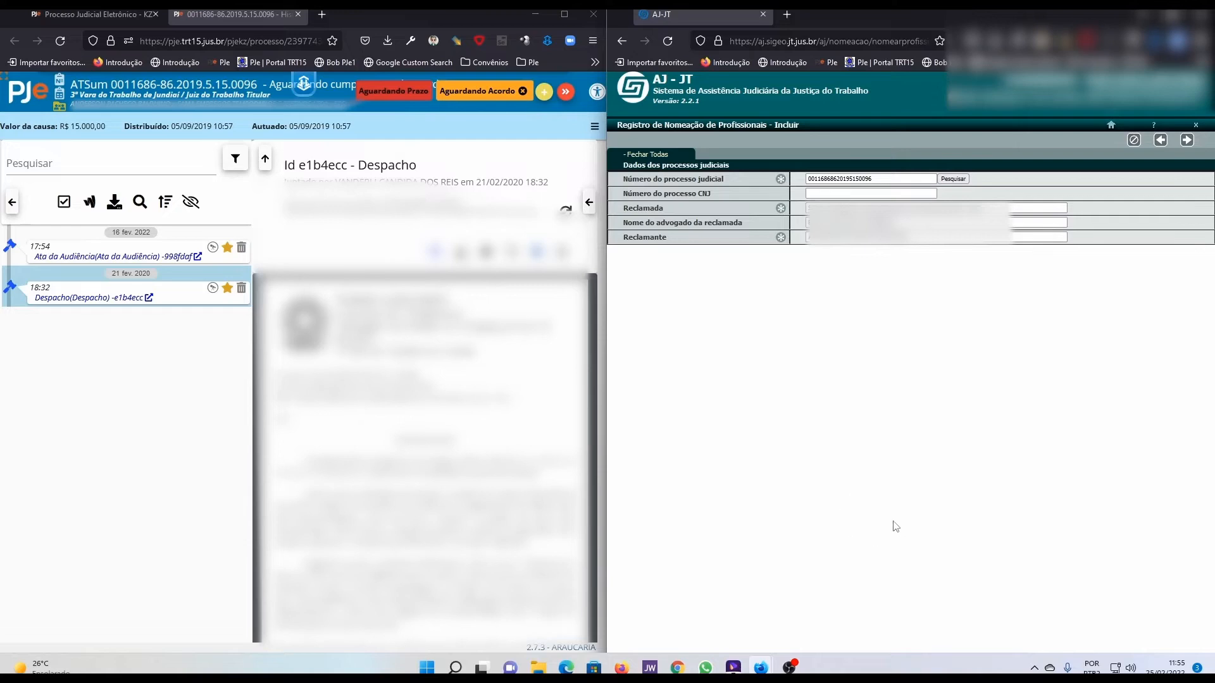
pyautogui.click(873, 177)
pyautogui.click(1187, 141)
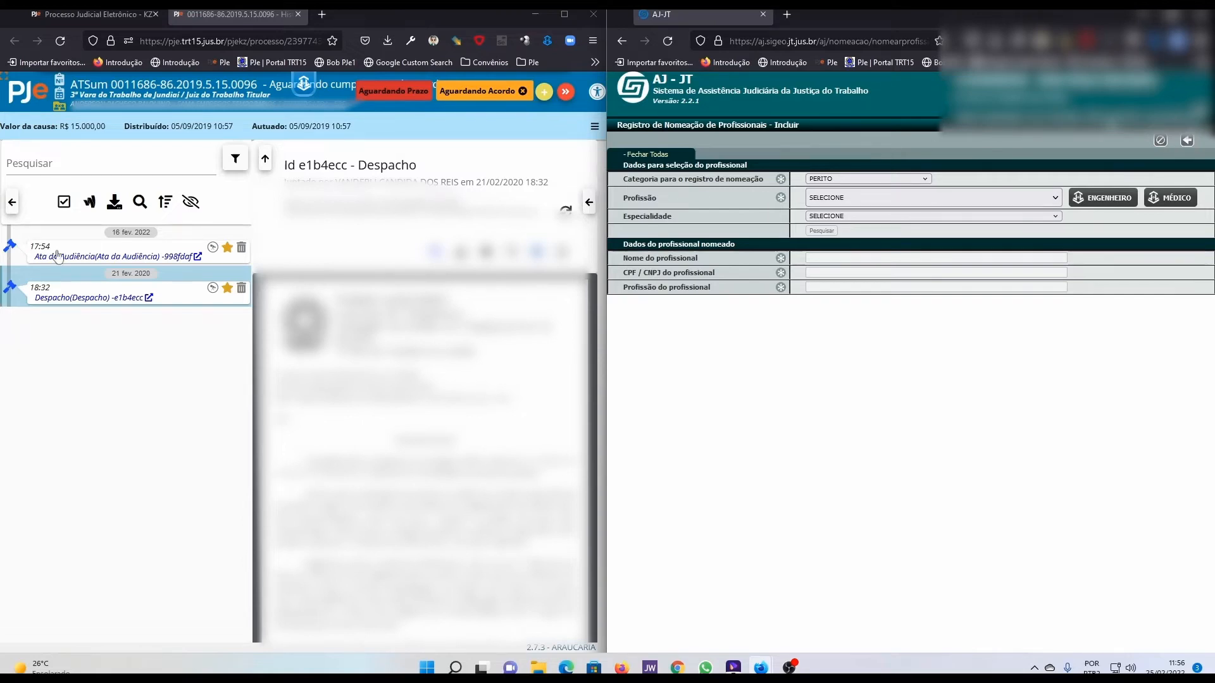
# Show the case's party details in PJe, set Profissão to MÉDICO, and open the professional search beside them.
pyautogui.click(119, 86)
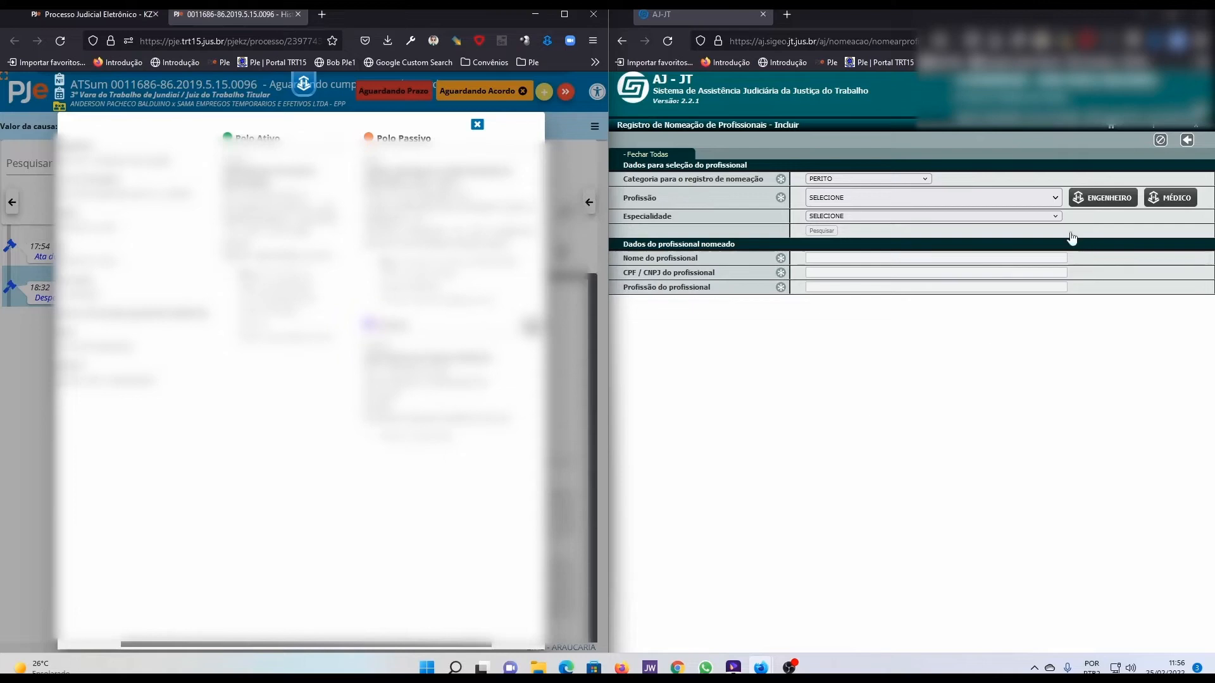
pyautogui.click(1161, 202)
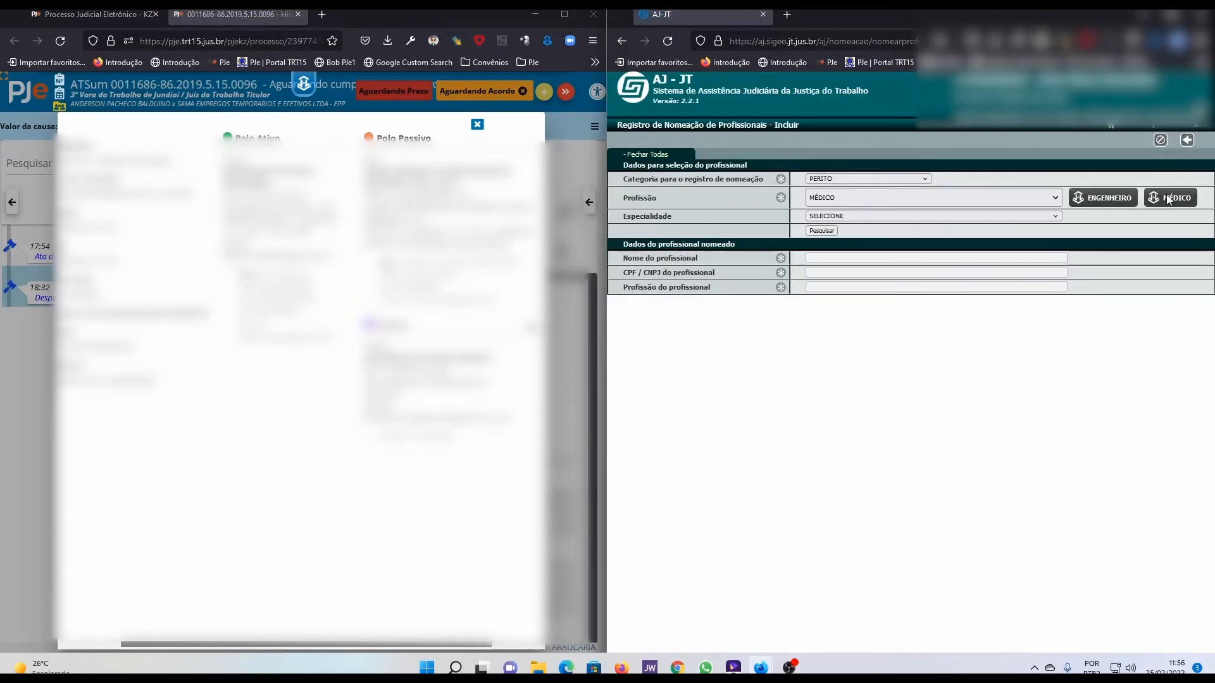
pyautogui.click(820, 232)
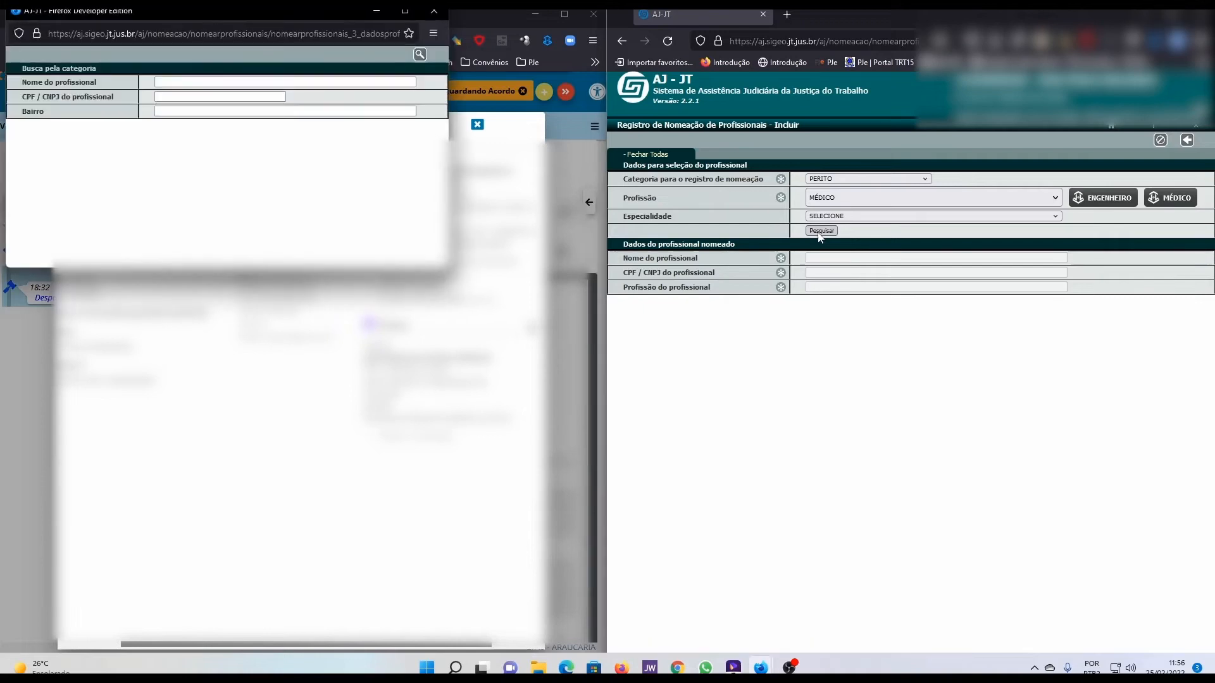
pyautogui.moveTo(172, 11); pyautogui.dragTo(767, 223)
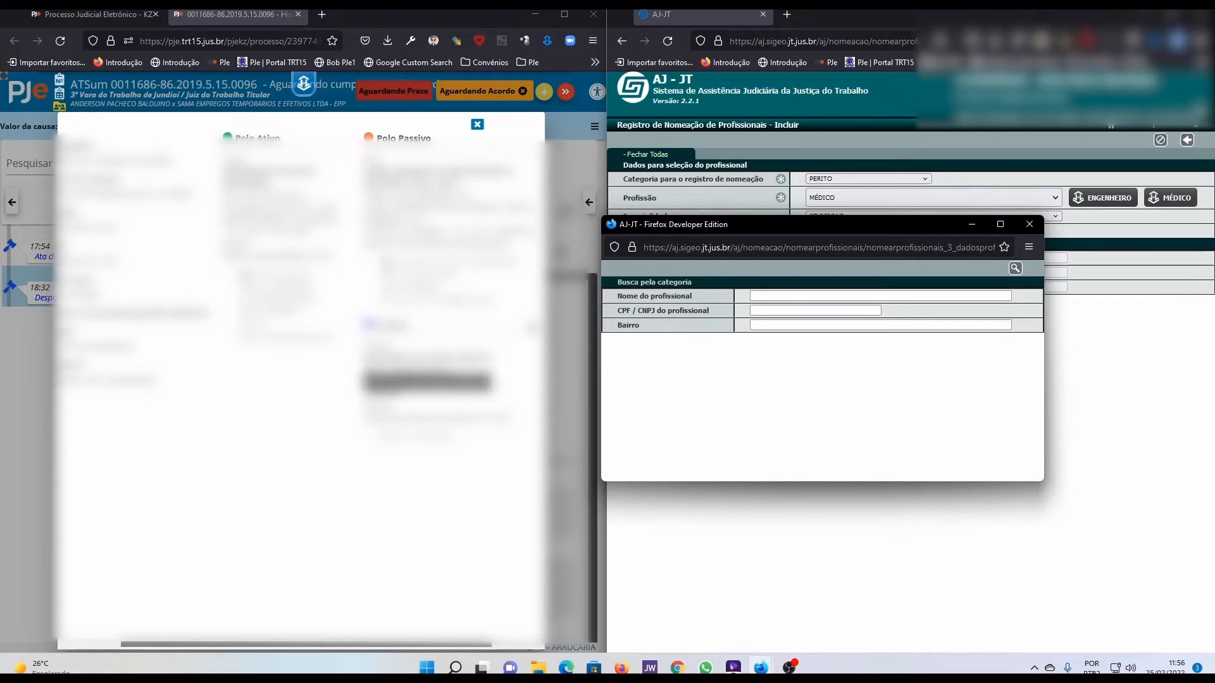
# Find the expert using the CPF copied from the PJe party details and conclude the nomination.
pyautogui.moveTo(366, 358); pyautogui.dragTo(426, 381)
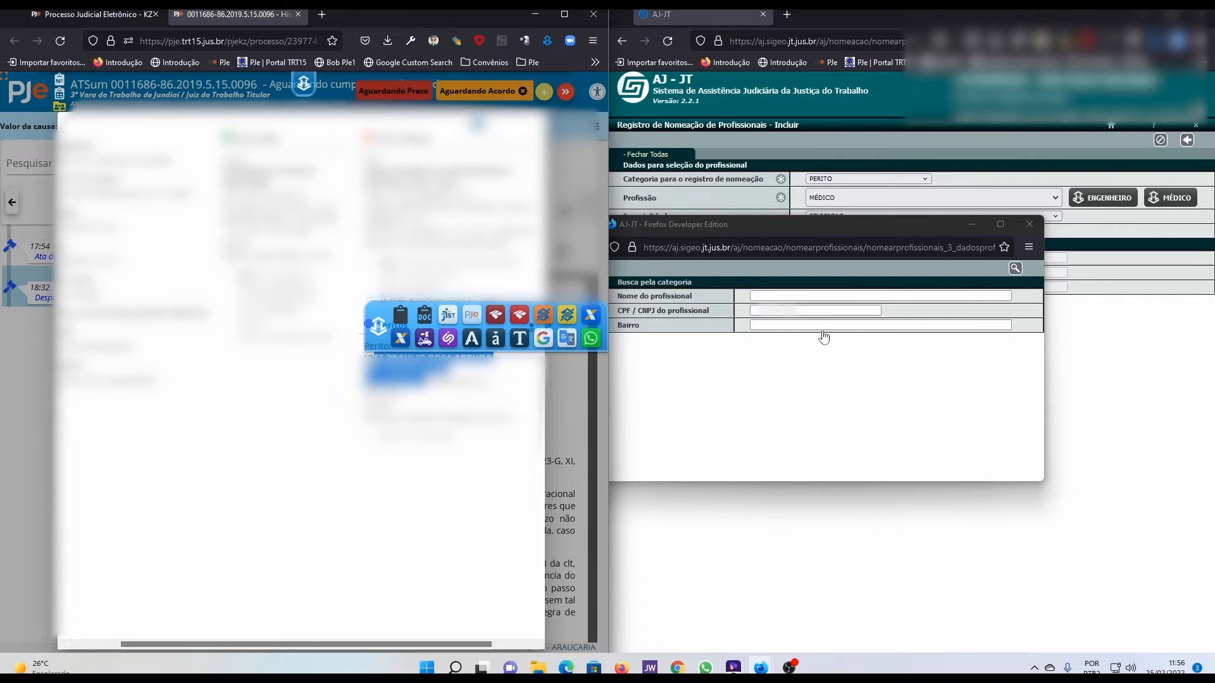
pyautogui.click(820, 310)
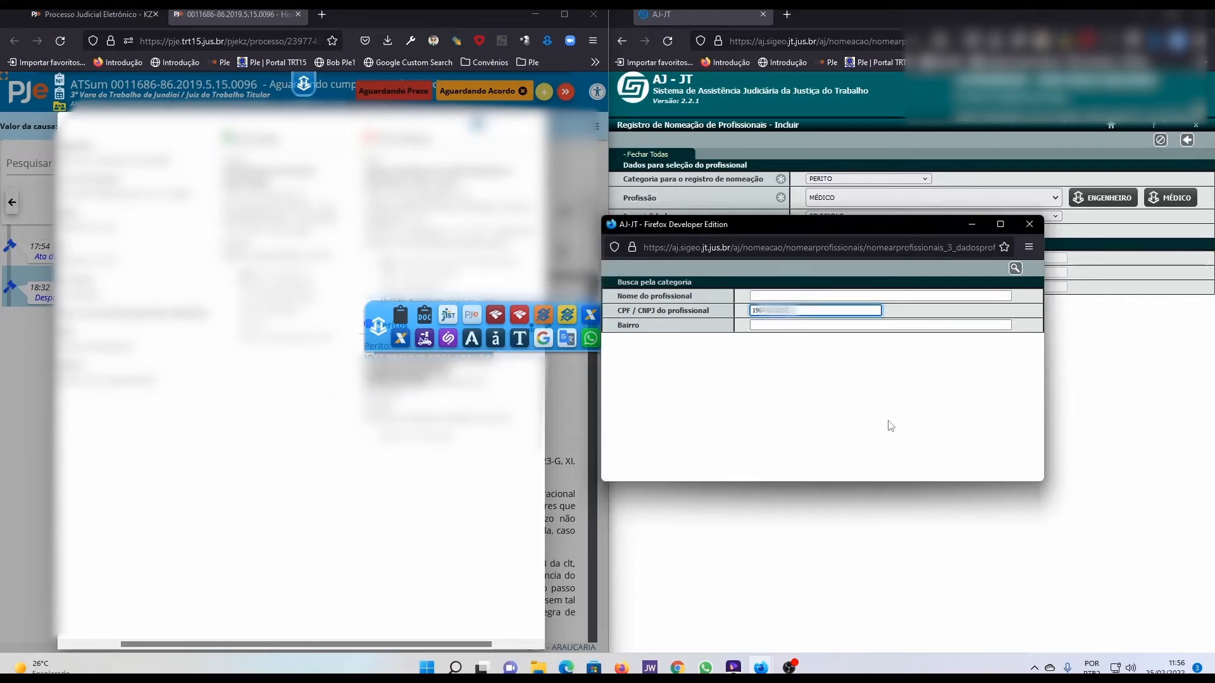
pyautogui.click(1015, 269)
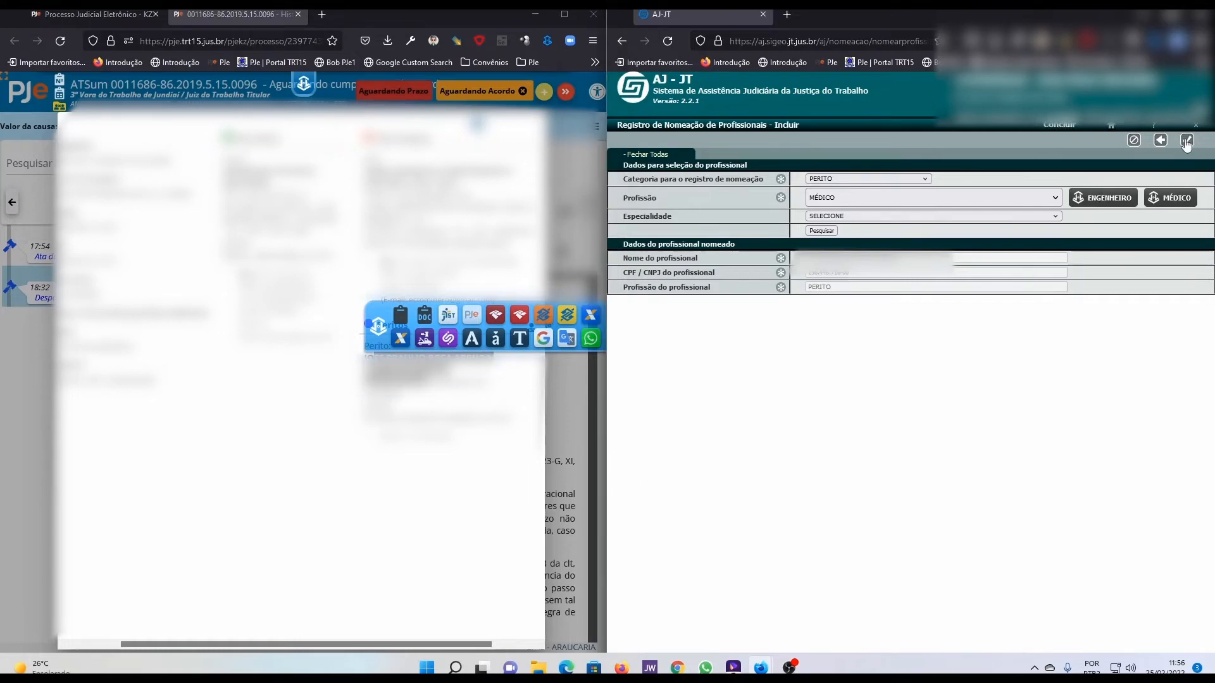
pyautogui.click(1186, 141)
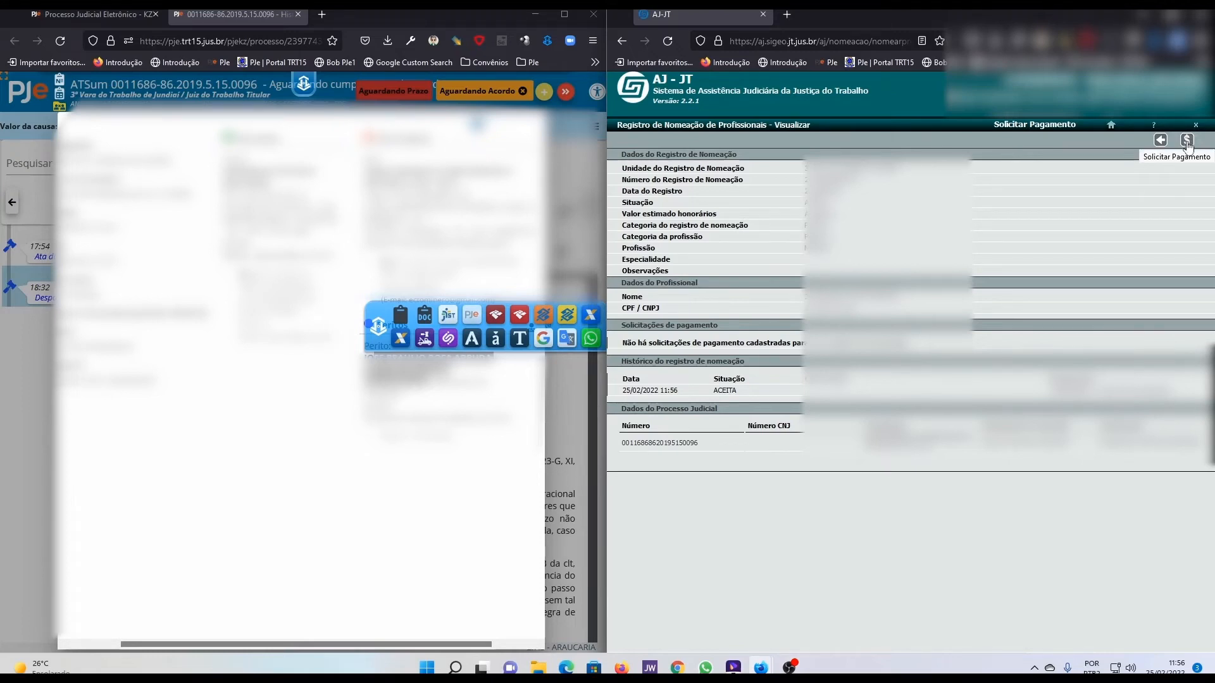
# Start a payment request from the nomination, close the PJe party details, and set Acordo judicial to Sim.
pyautogui.click(1187, 141)
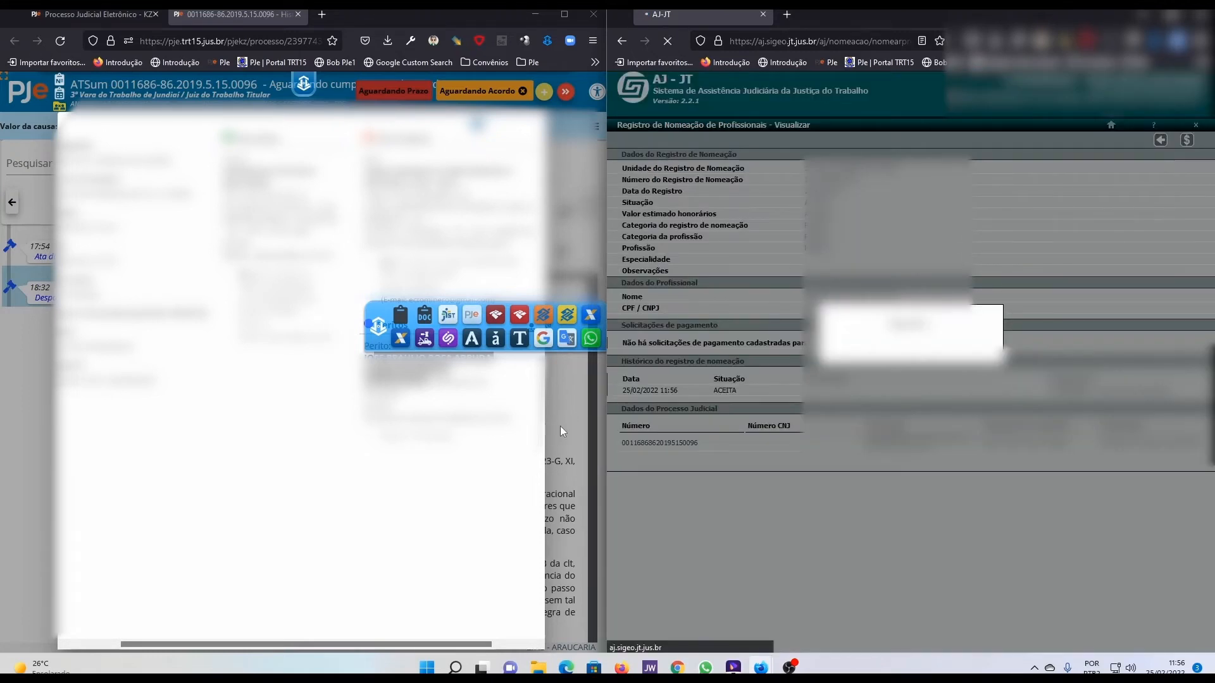
pyautogui.click(560, 427)
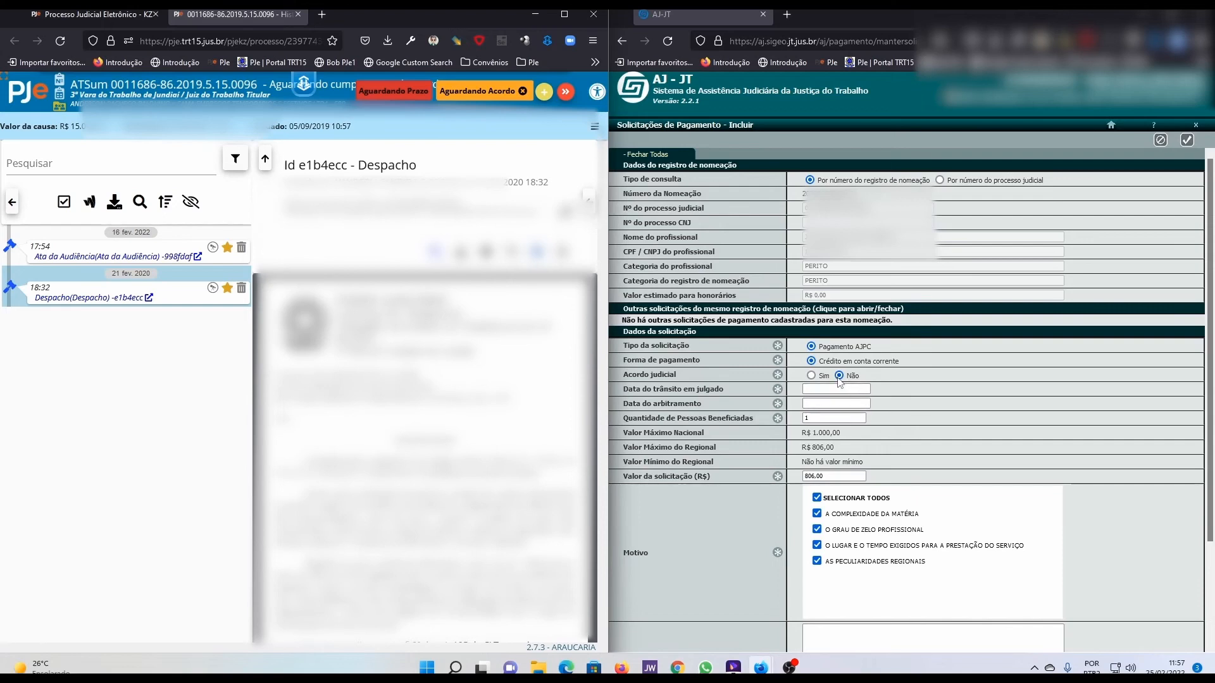
pyautogui.click(812, 378)
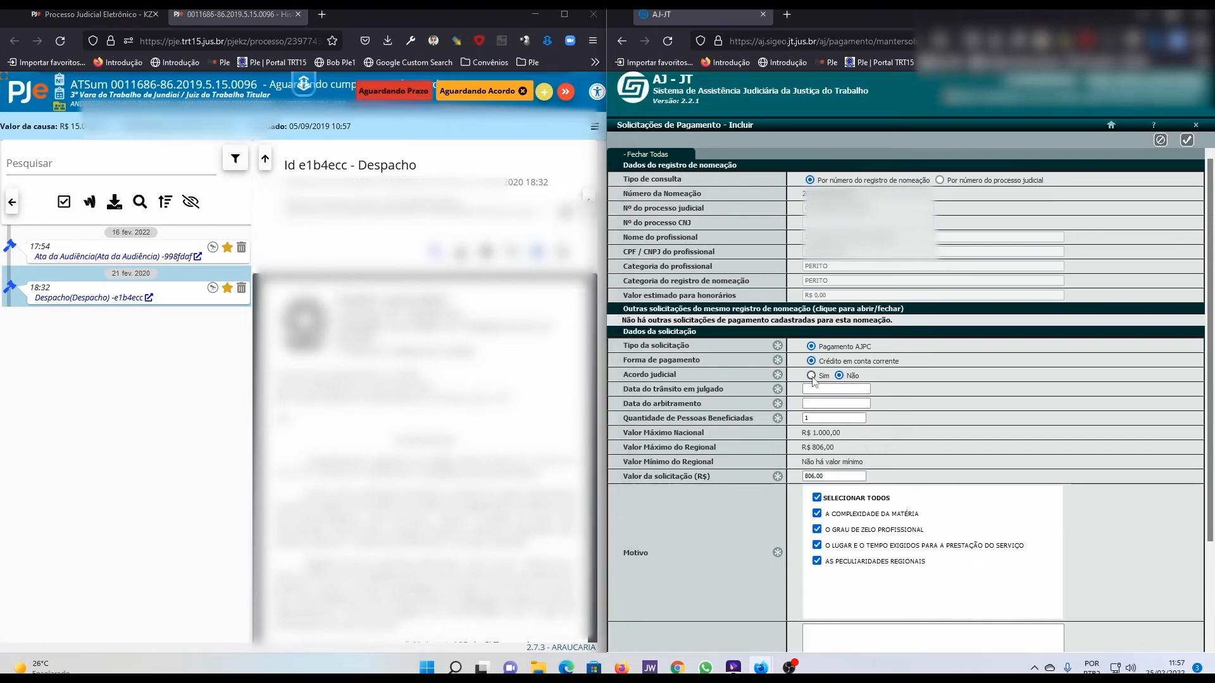
pyautogui.click(812, 376)
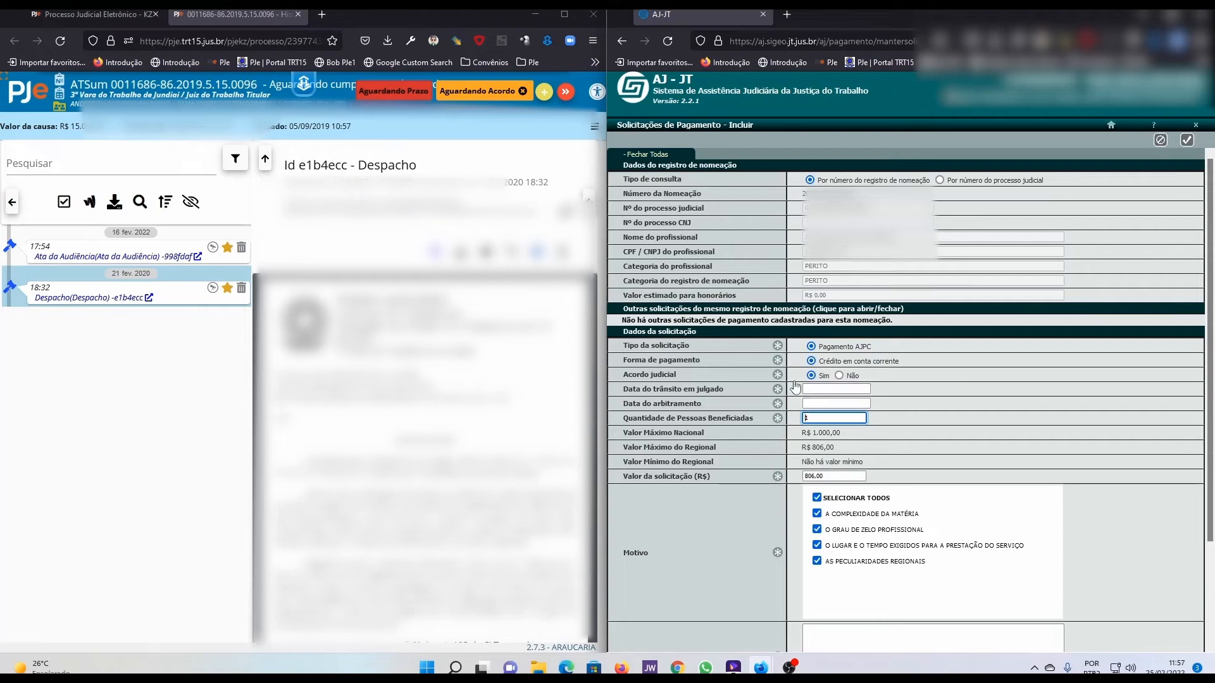
# Open the Ata da Audiência in PJe and set Data do trânsito em julgado and Data do arbitramento to its date, 16/02/2022.
pyautogui.click(112, 262)
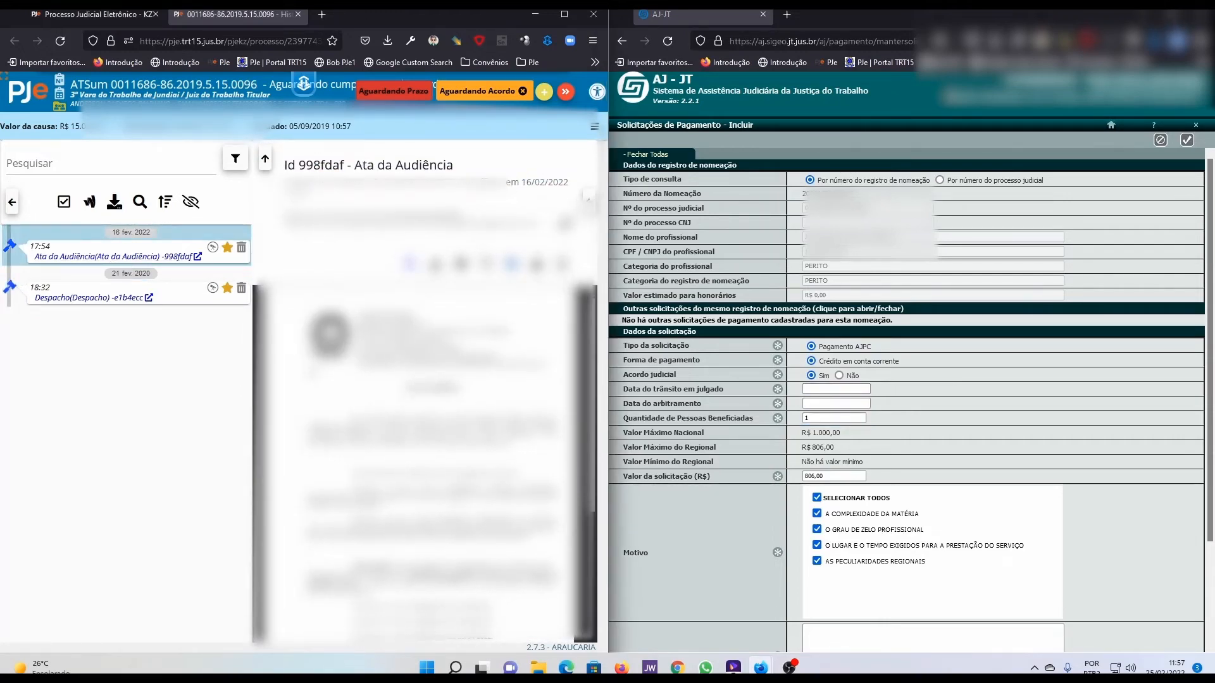
pyautogui.moveTo(482, 182); pyautogui.dragTo(575, 194)
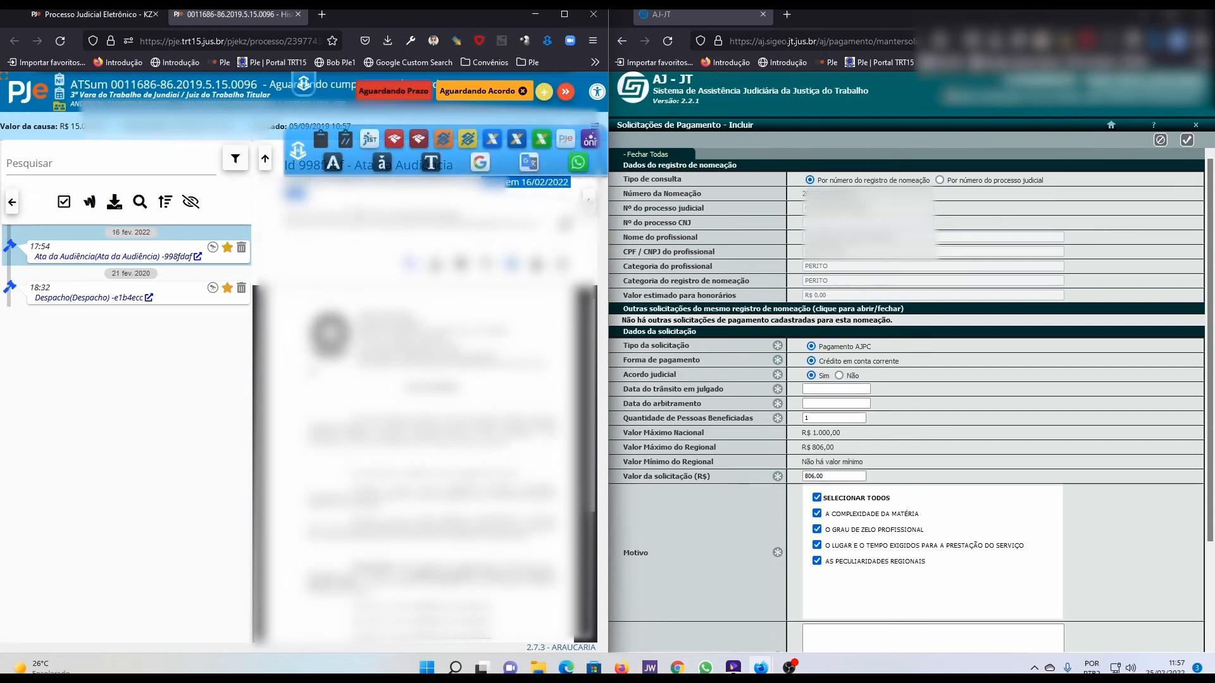
pyautogui.click(832, 389)
pyautogui.write('16/02/2022')
pyautogui.click(831, 403)
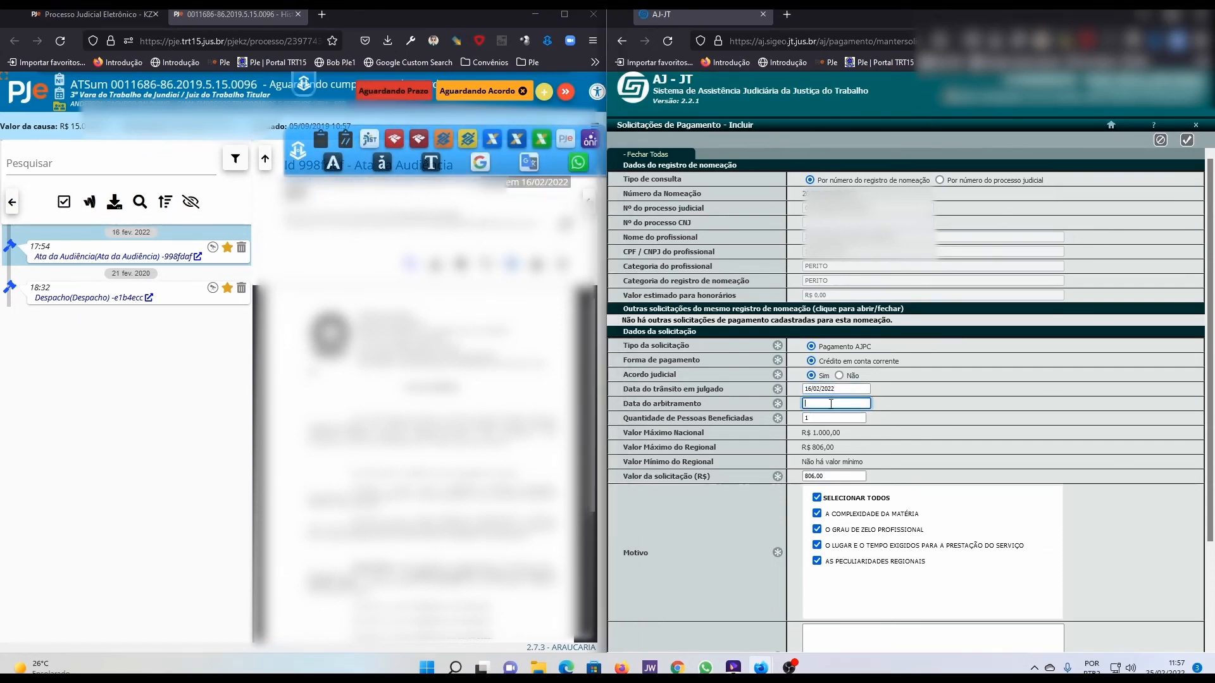
pyautogui.write('16/02/2022')
# Fill Decisão Fundamentada with the medical expert fee passage from the hearing minutes, ending it with a period, and submit the payment request.
pyautogui.scroll(-2, 918, 489)
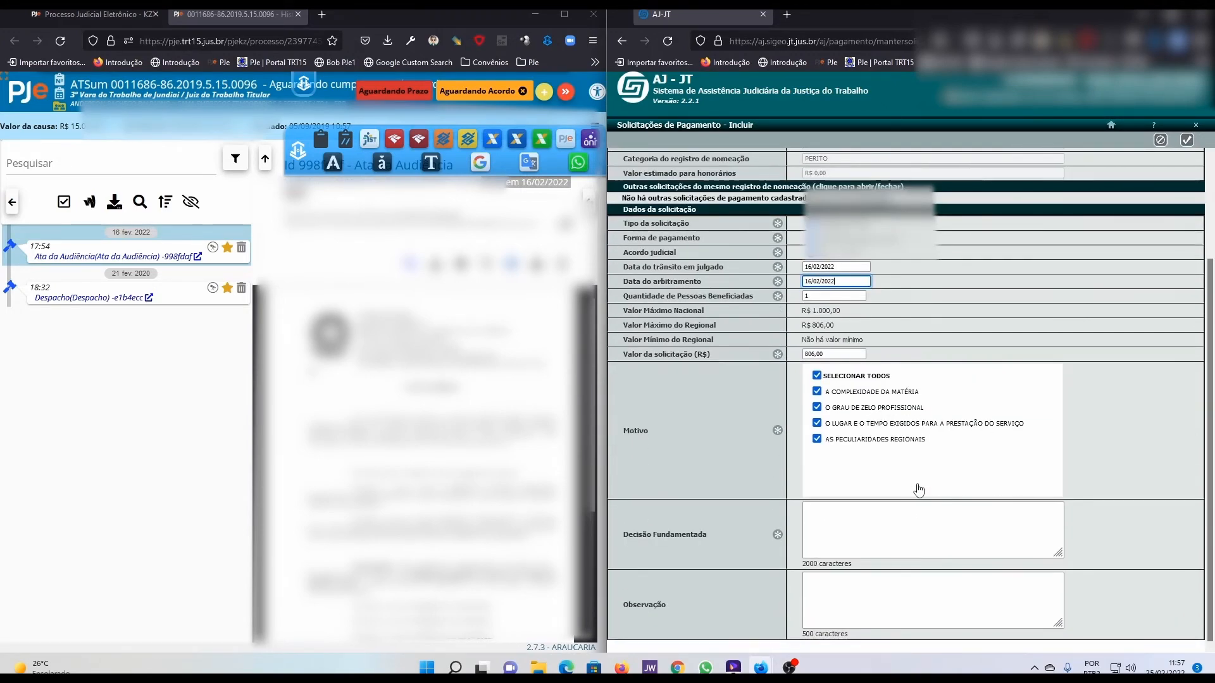
pyautogui.scroll(-7, 388, 518)
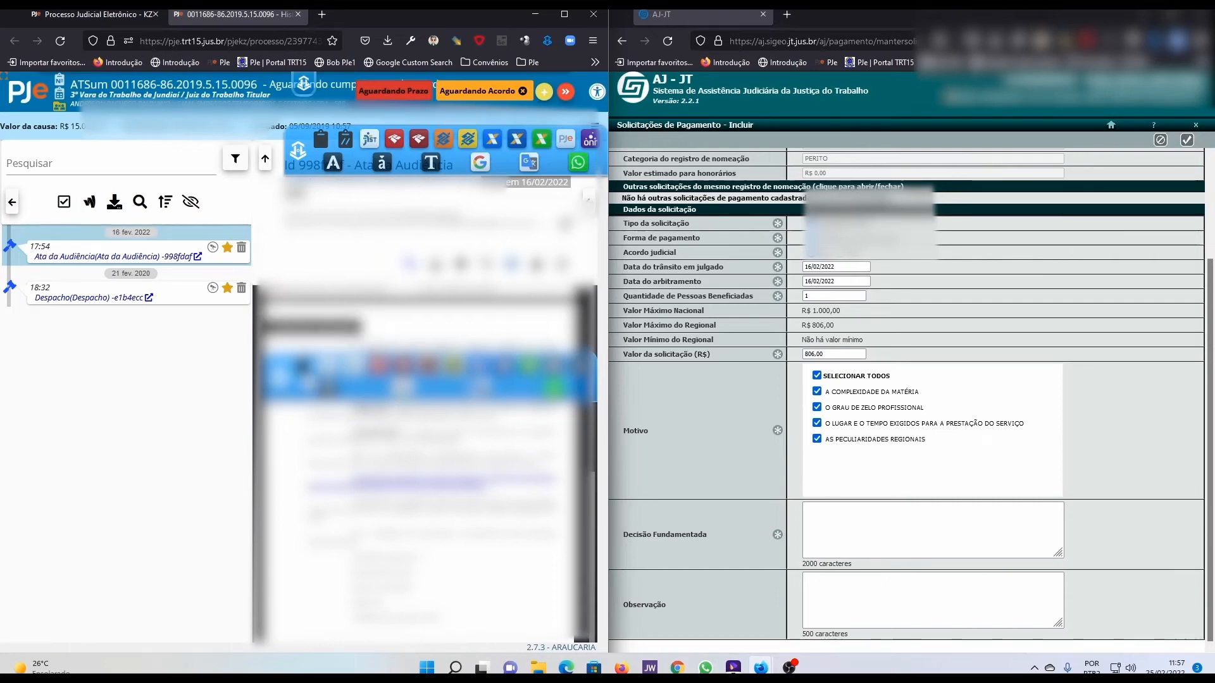
pyautogui.click(857, 519)
pyautogui.rightClick(821, 509)
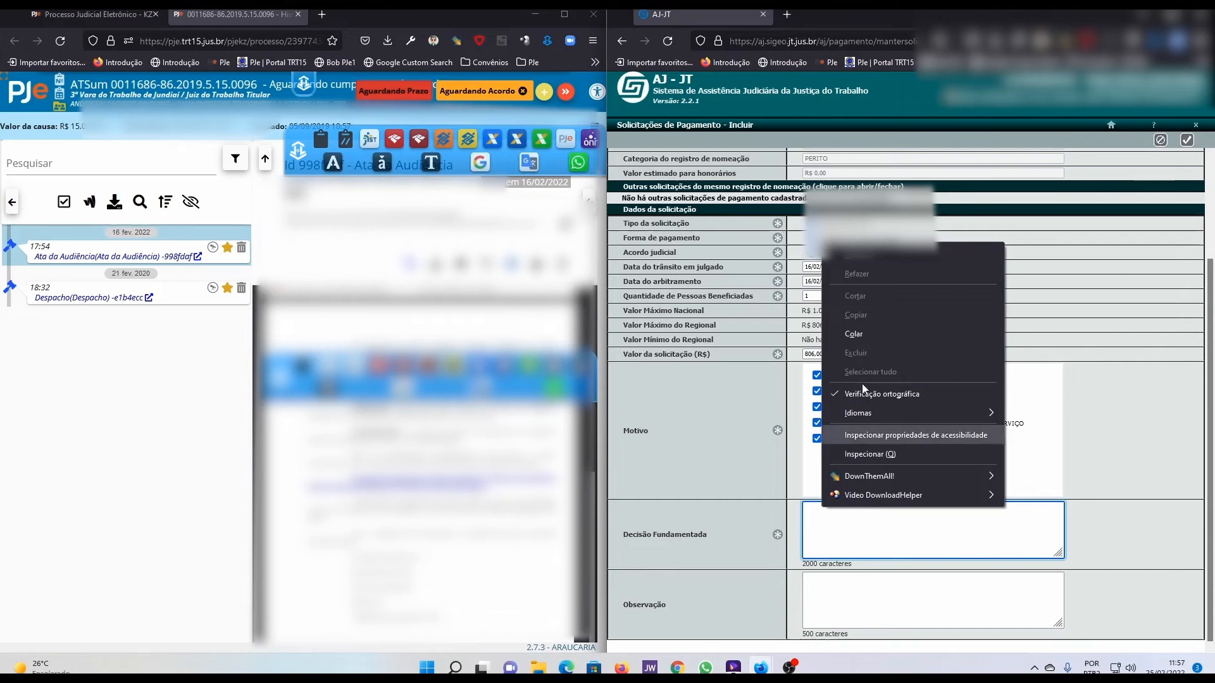
pyautogui.click(868, 330)
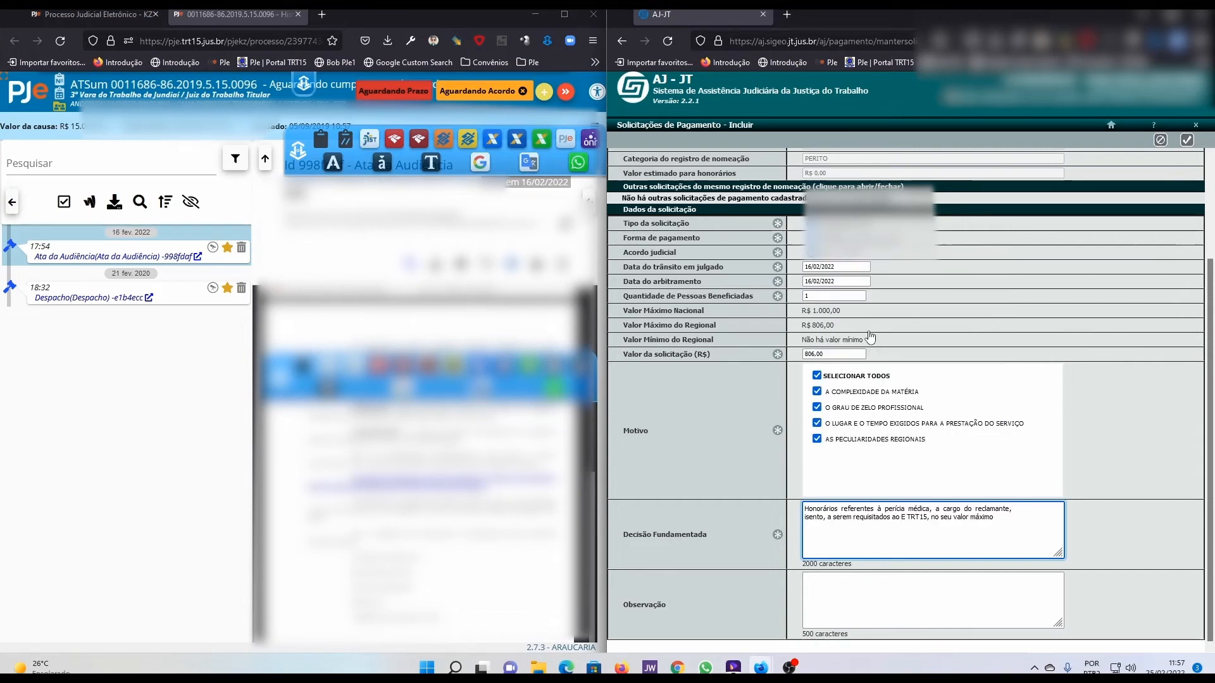
pyautogui.write('.')
pyautogui.click(1188, 140)
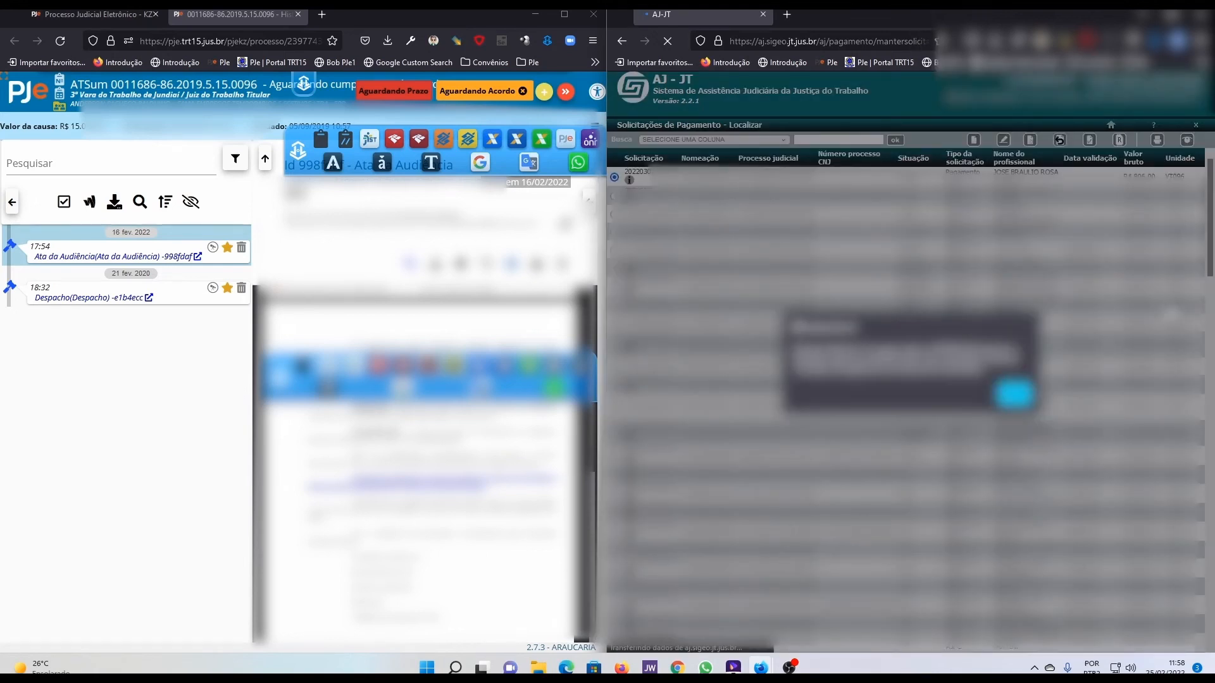
pyautogui.click(1014, 393)
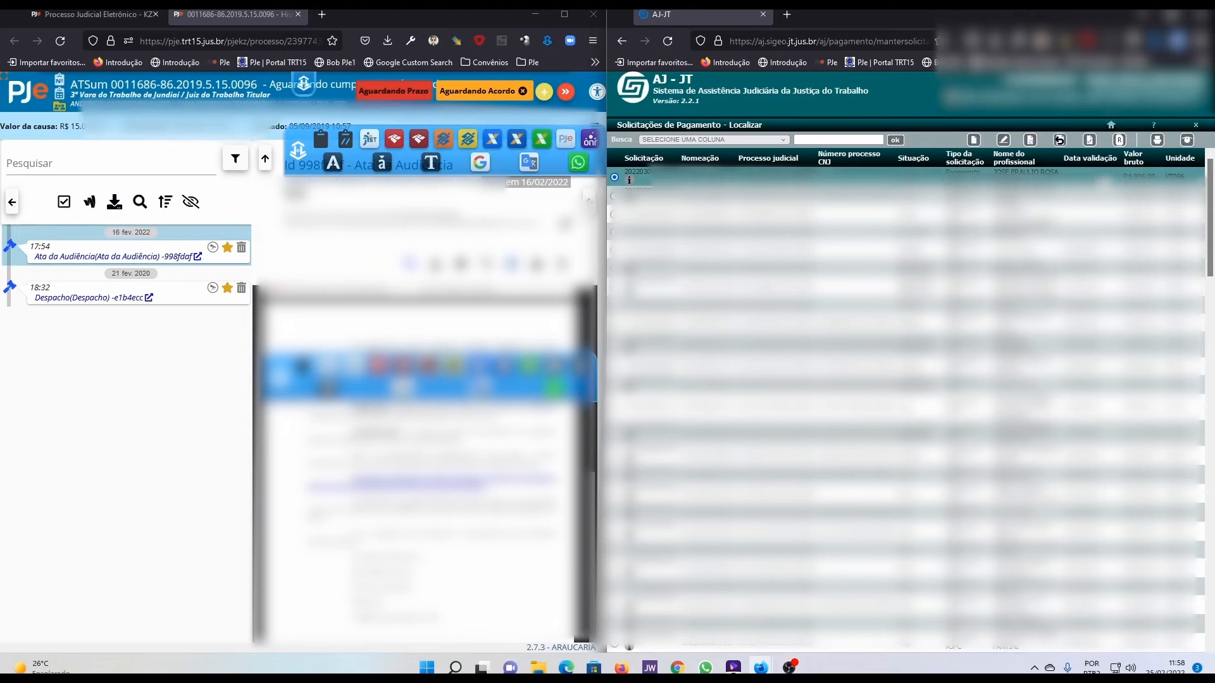
# Open the submitted payment request, generate its certificate in PJe, and sign the document with the digital certificate.
pyautogui.click(1188, 141)
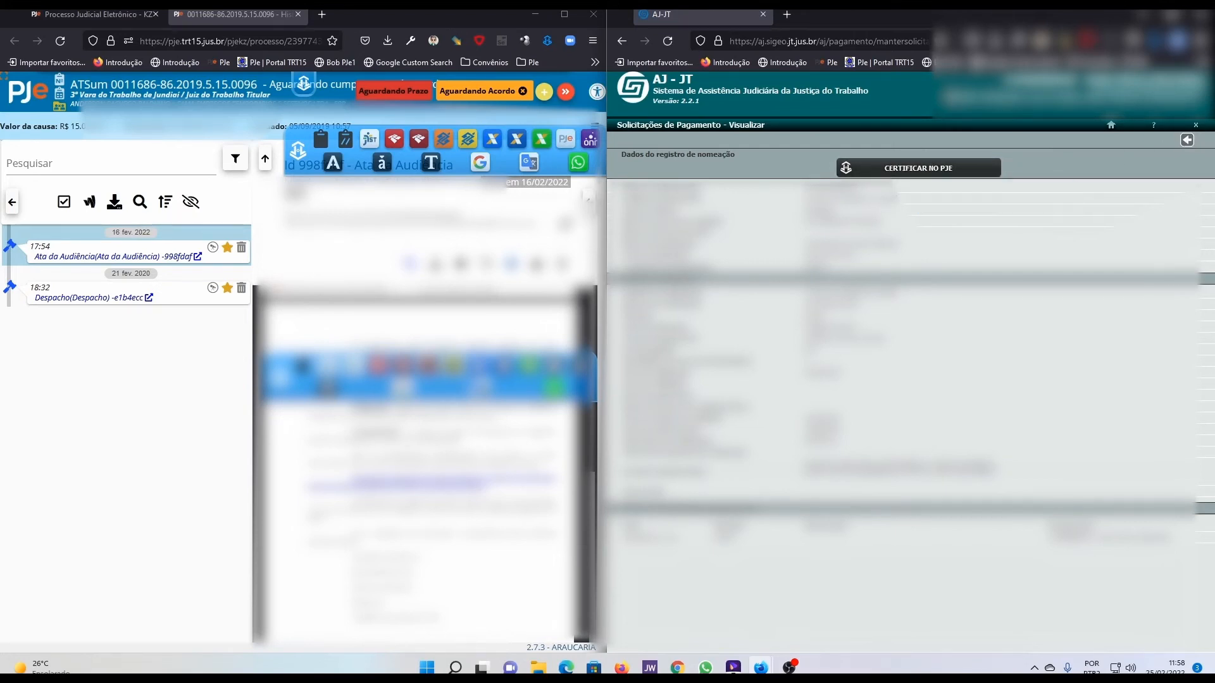
pyautogui.click(923, 169)
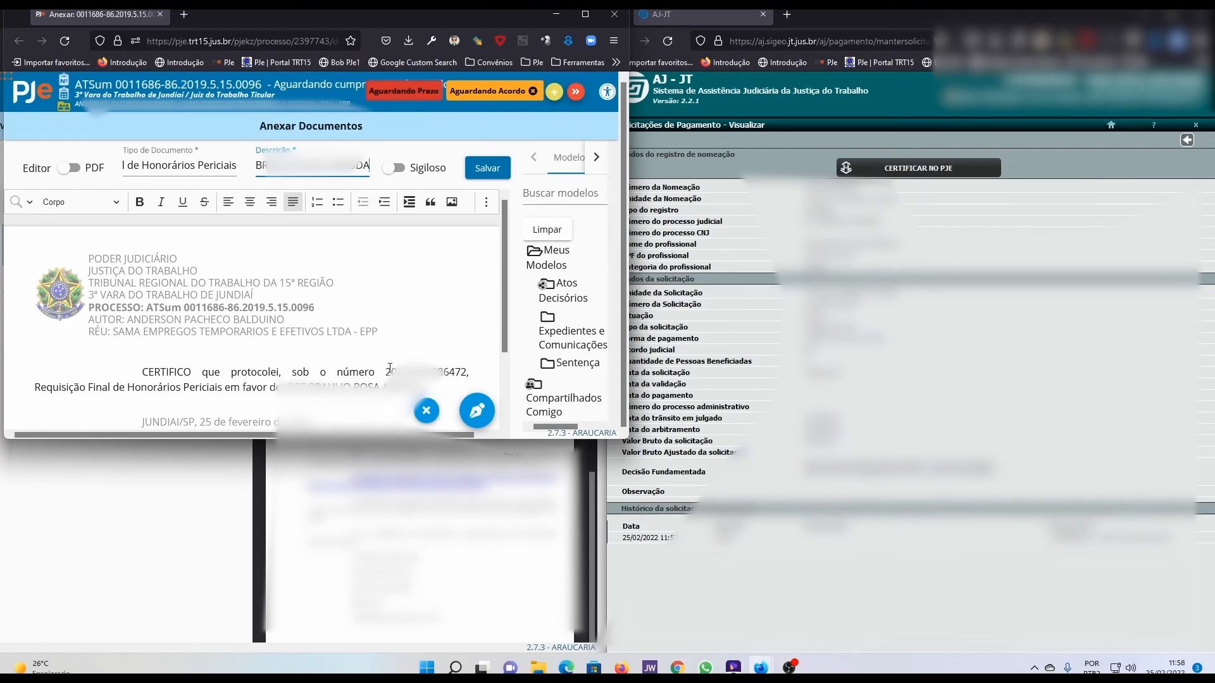
pyautogui.click(479, 411)
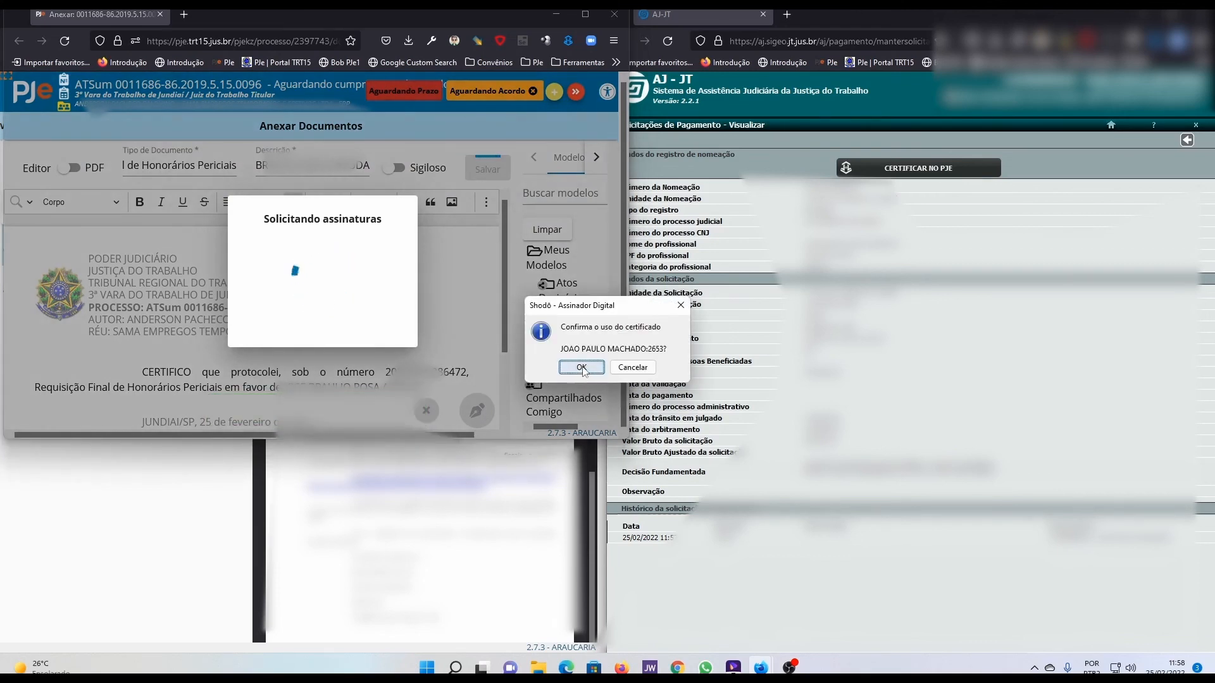
pyautogui.click(582, 367)
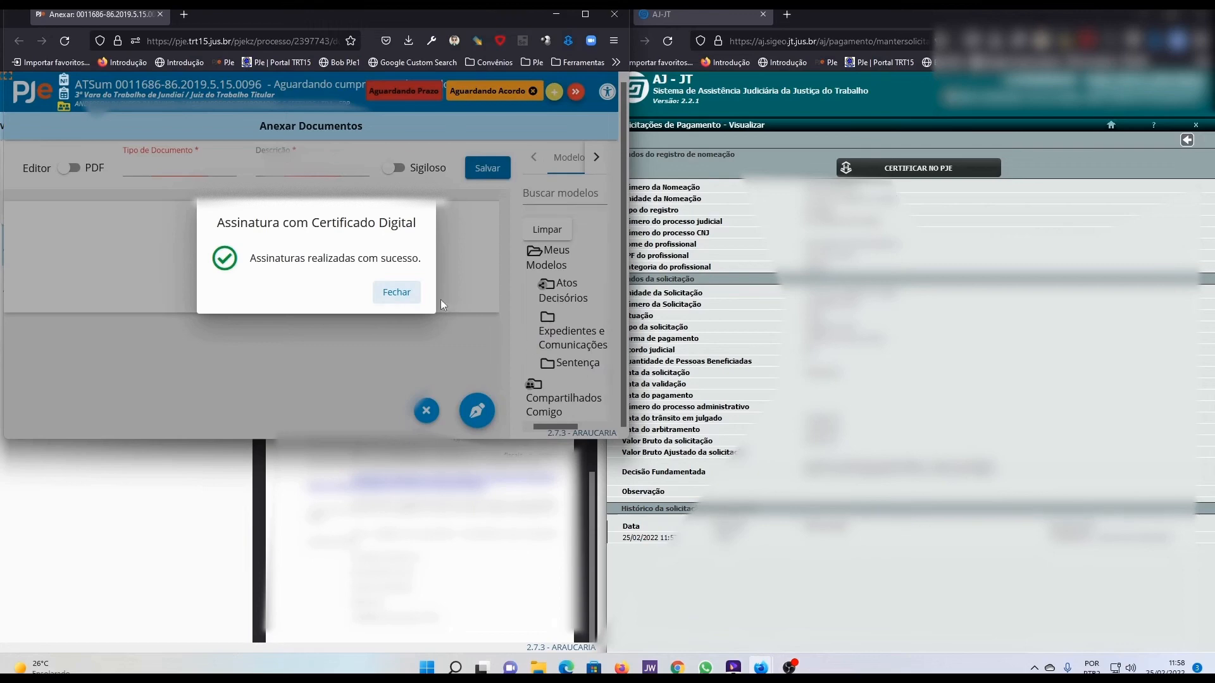
pyautogui.click(397, 292)
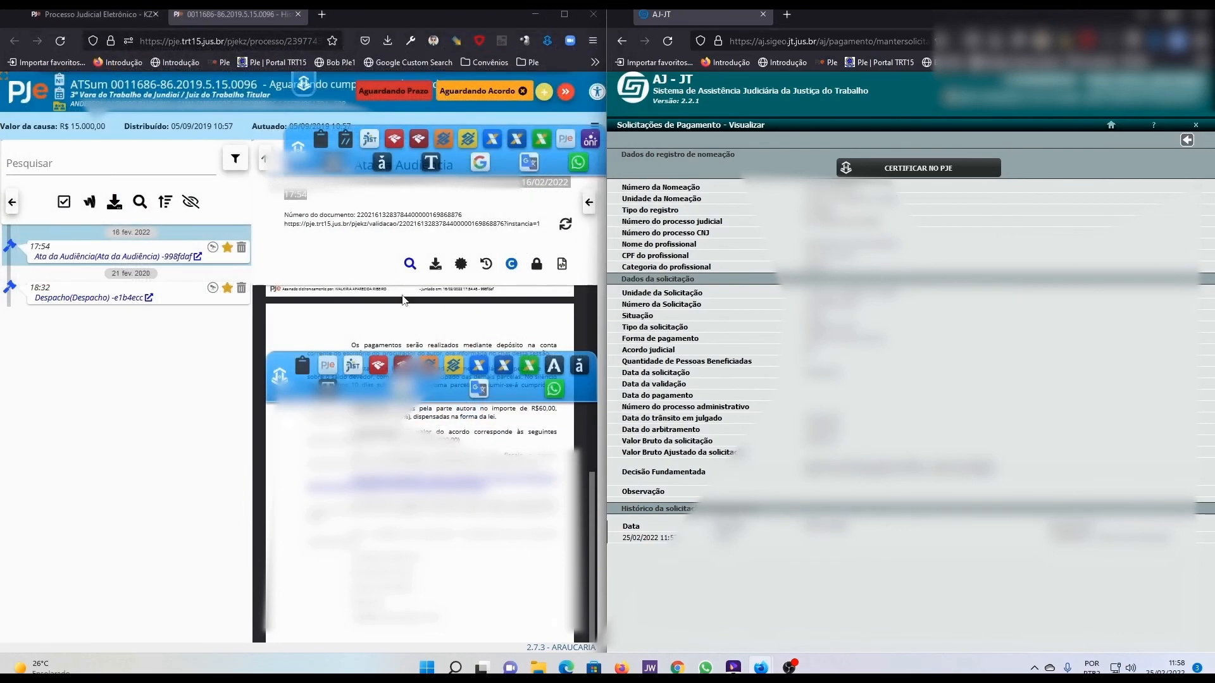
# Reload the case in an enlarged PJe window and check the assistant extension's breakdown of repetitive actions saved.
pyautogui.moveTo(357, 17); pyautogui.dragTo(506, 10)
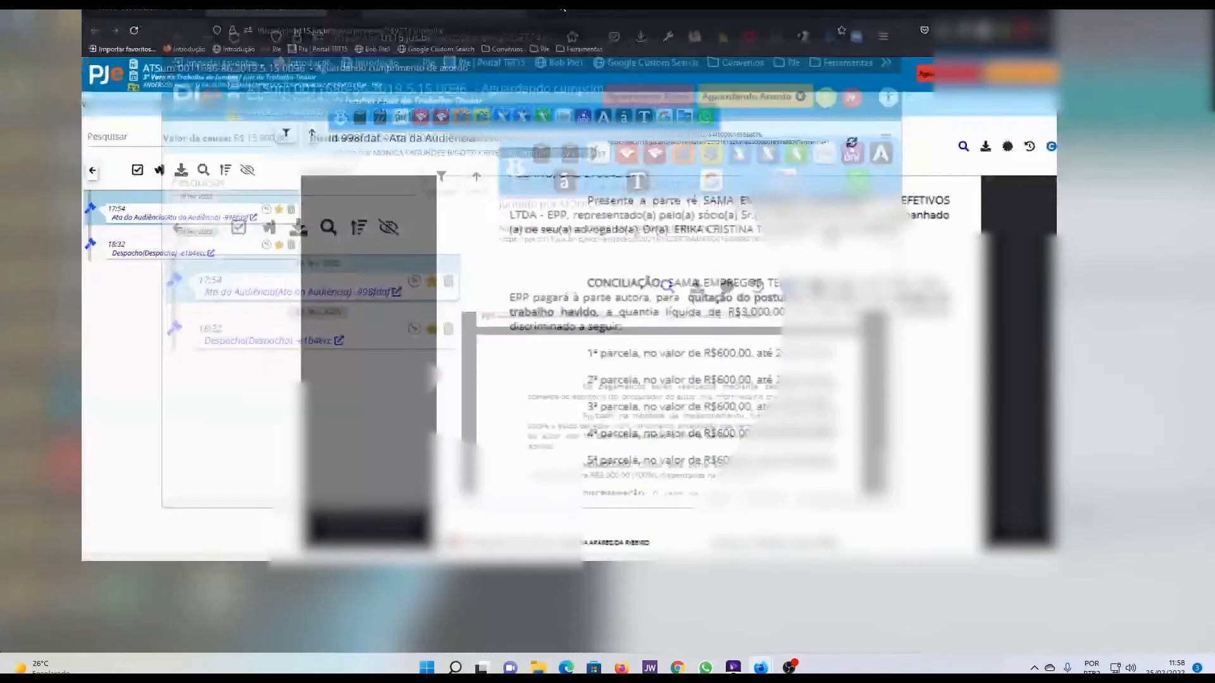
pyautogui.press('F5')
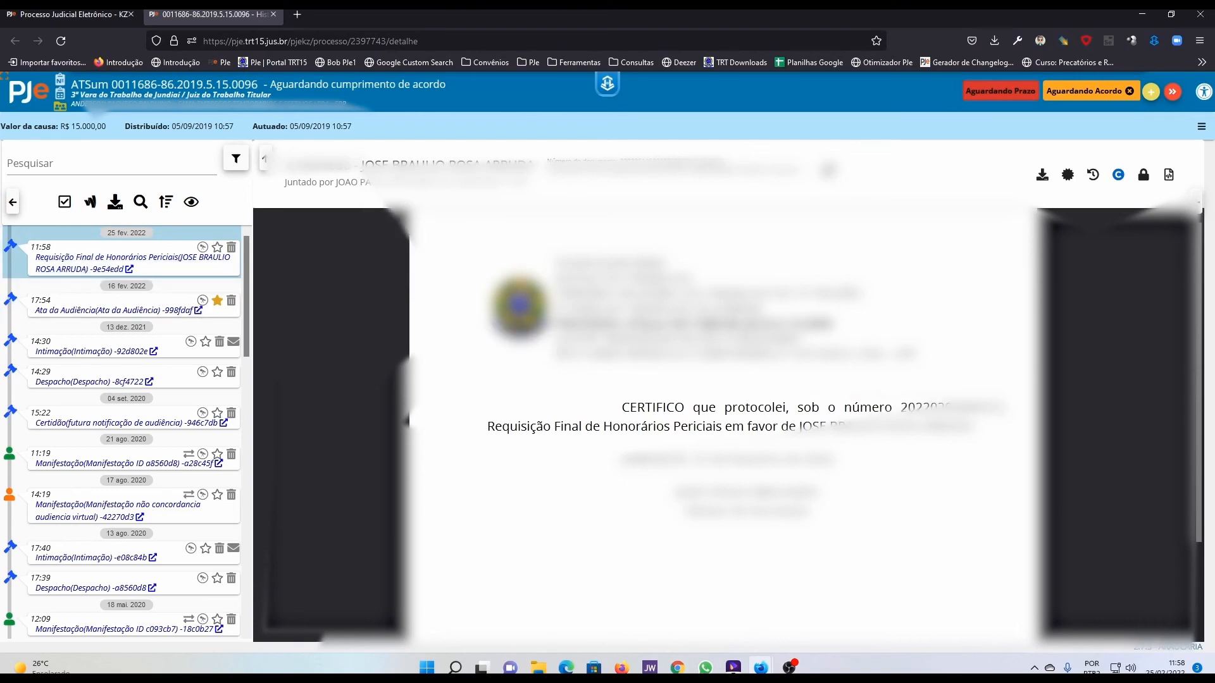
pyautogui.click(1154, 40)
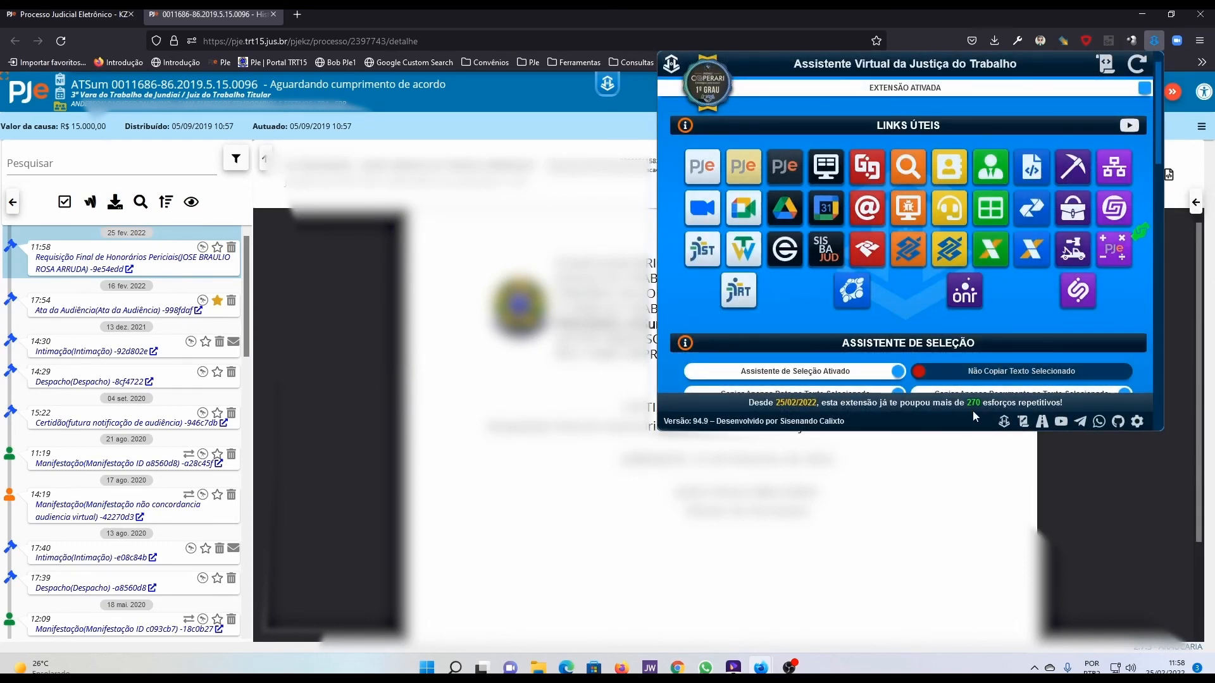
pyautogui.moveTo(975, 412)
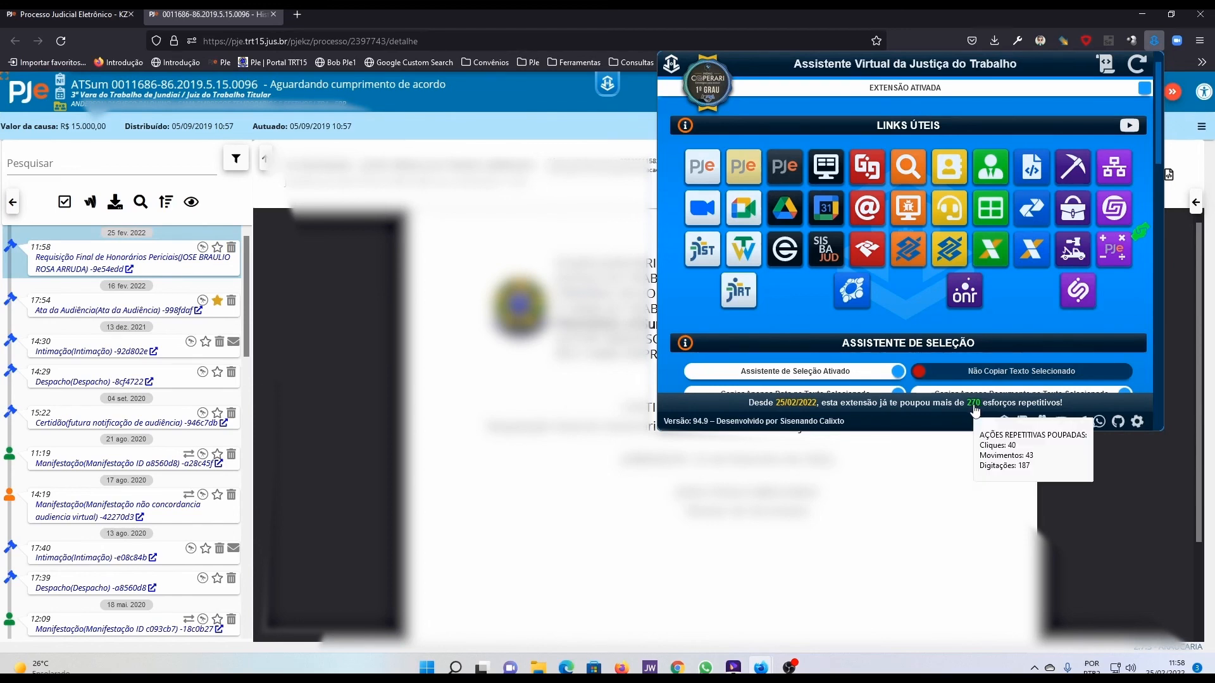